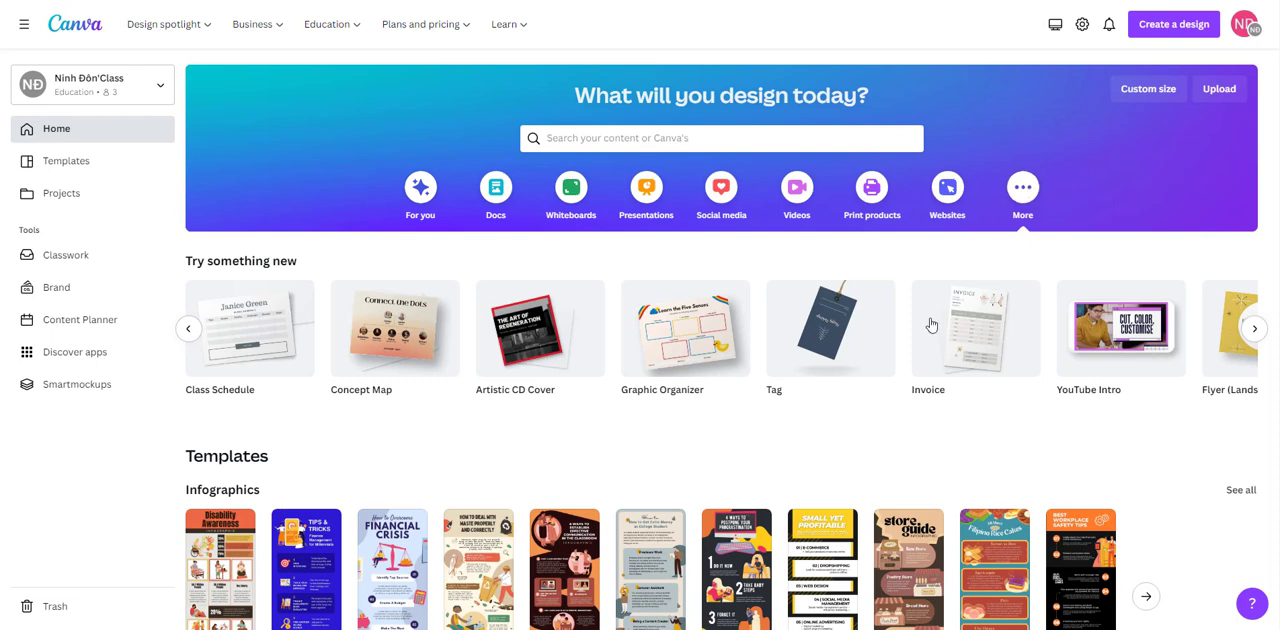
Step: Browse the suggested design types and create a blank YouTube Intro video design
click(191, 332)
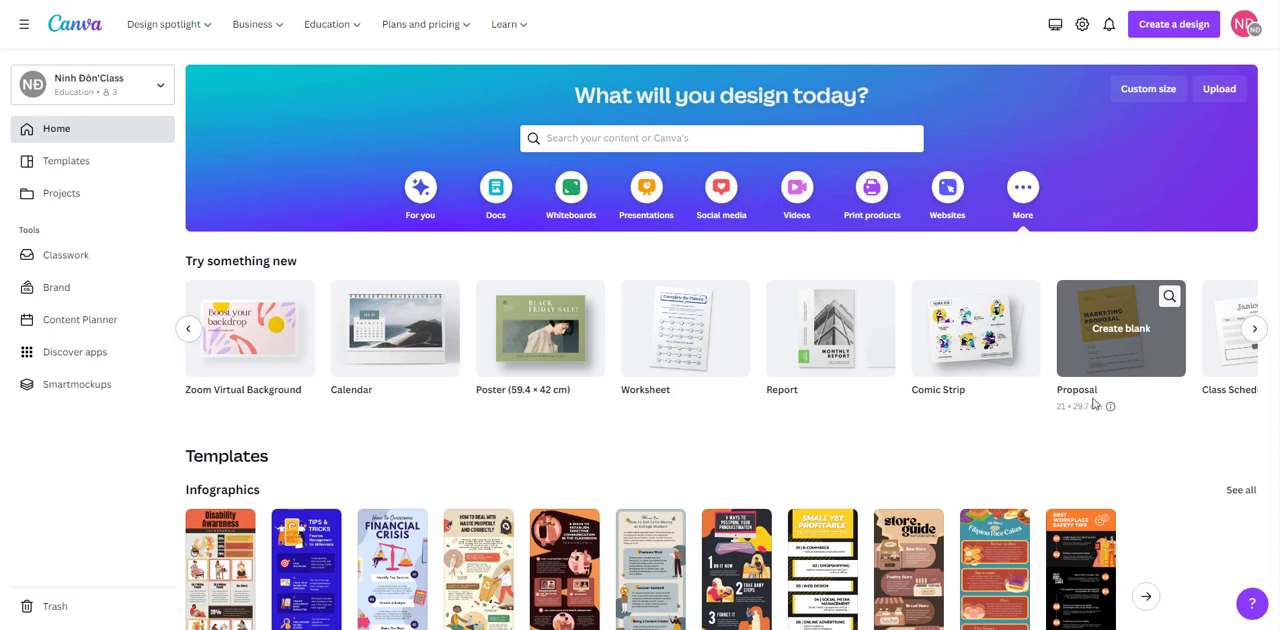
click(1255, 332)
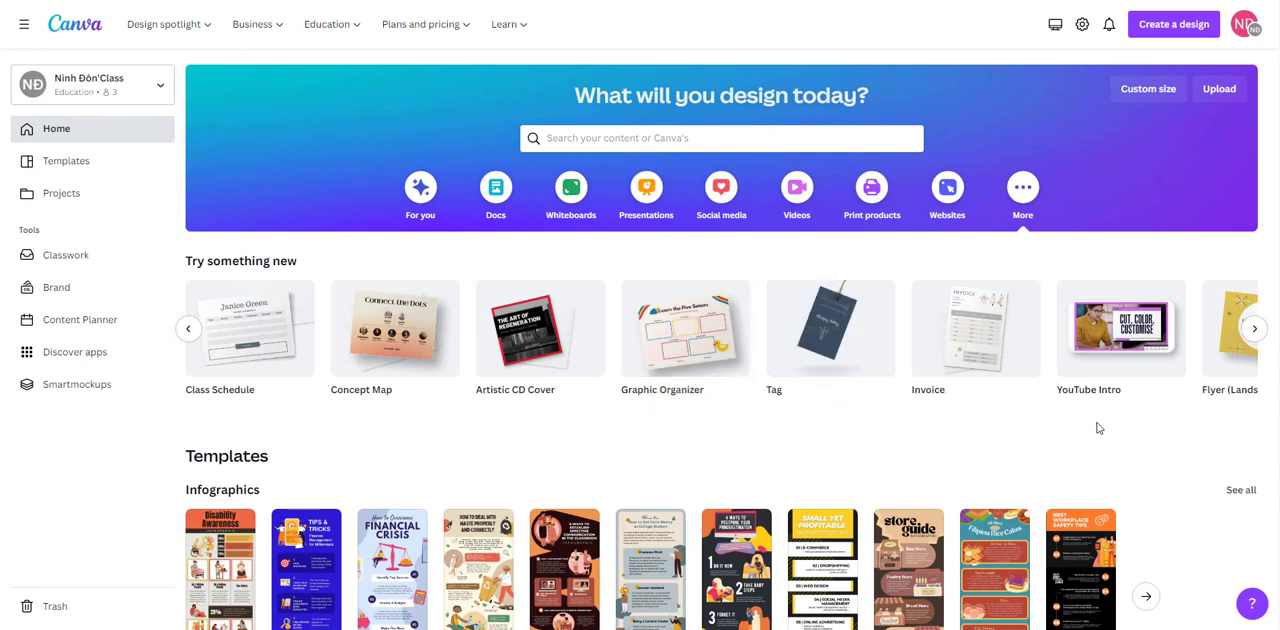
click(1254, 328)
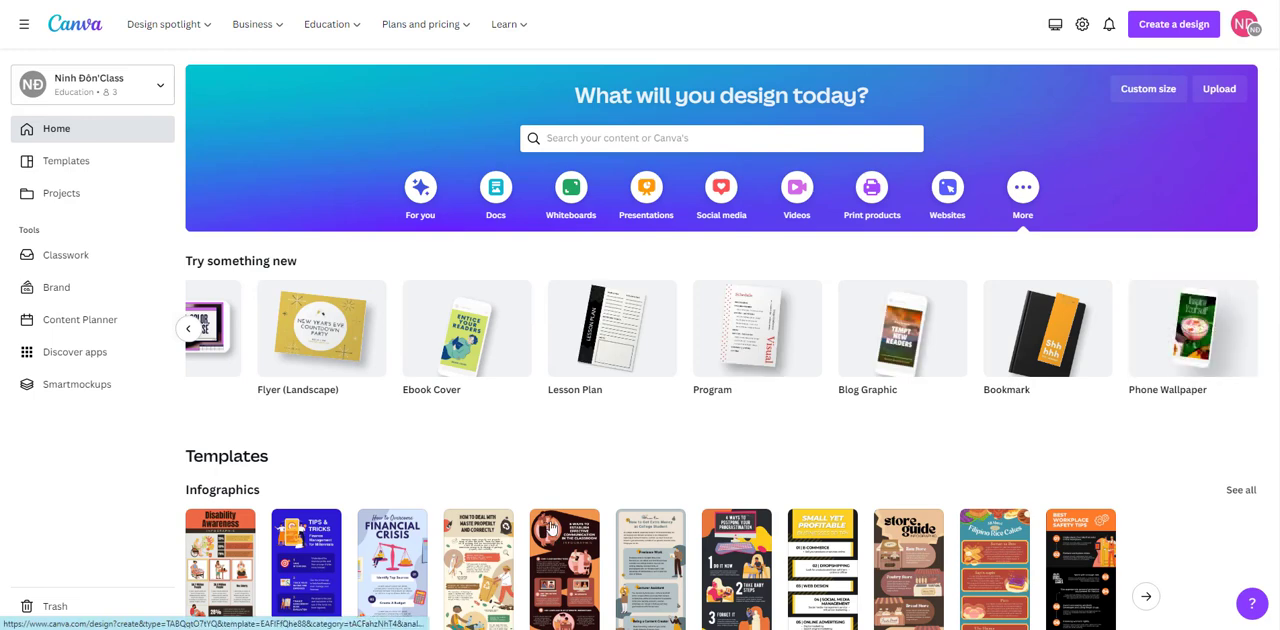
click(188, 328)
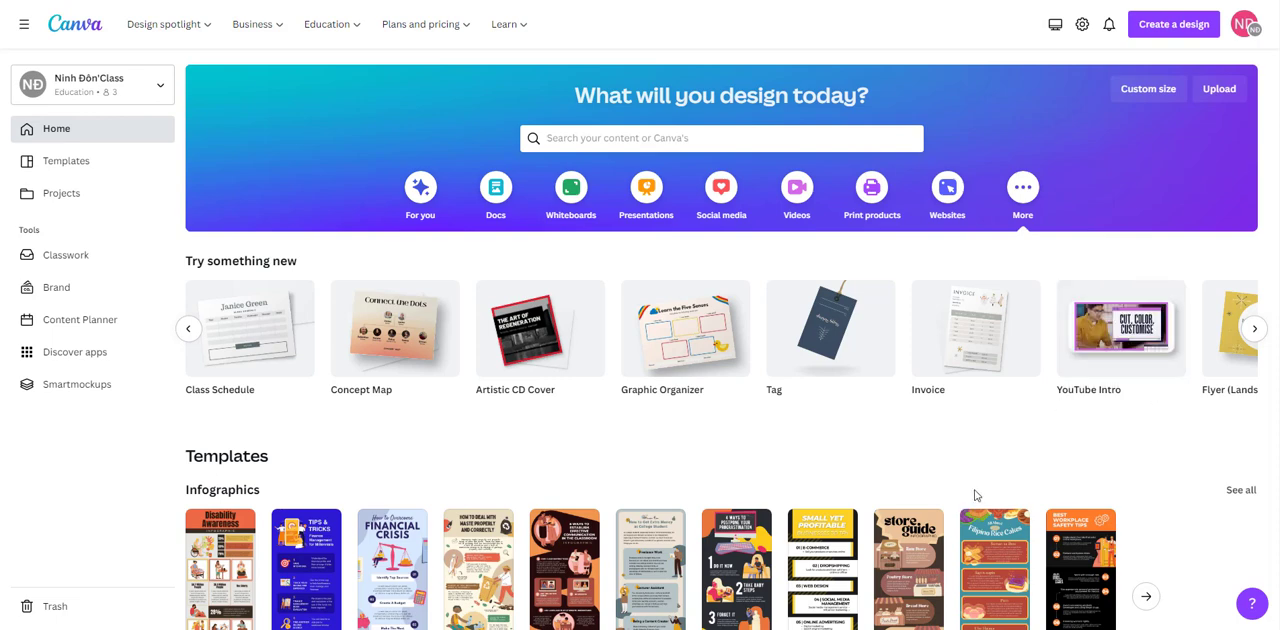
click(1092, 371)
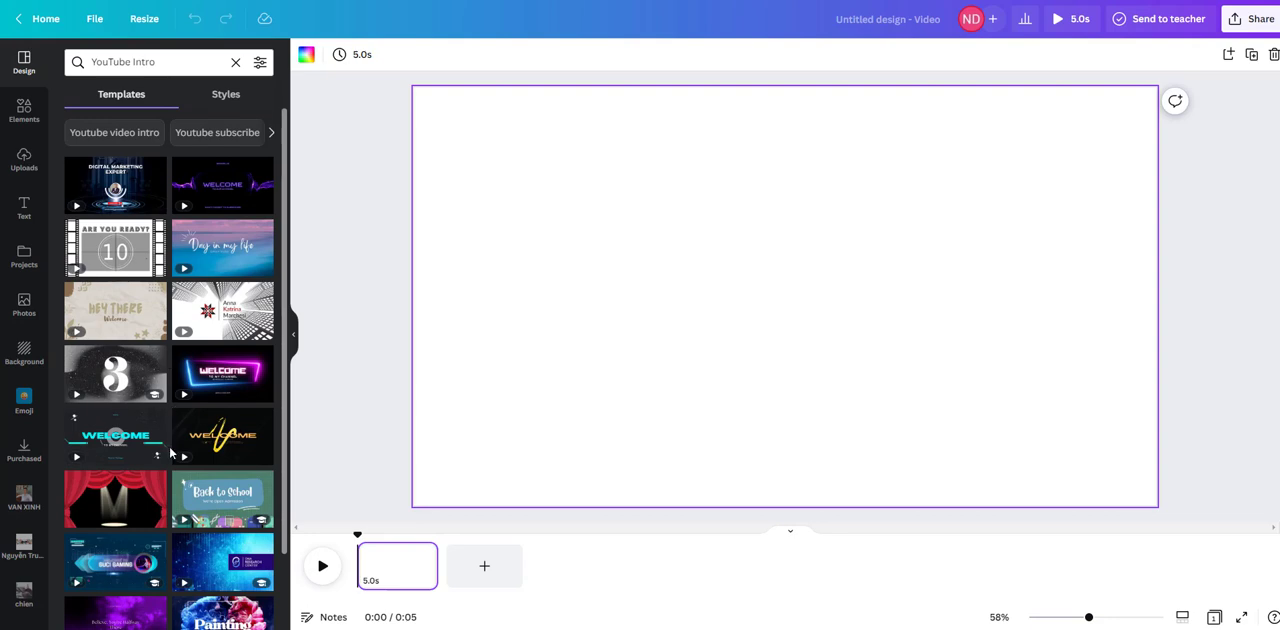
Step: Browse the YouTube Intro templates, apply the "Digital Marketing Expert" one to the blank page and play it
scroll(170, 453, down, 8)
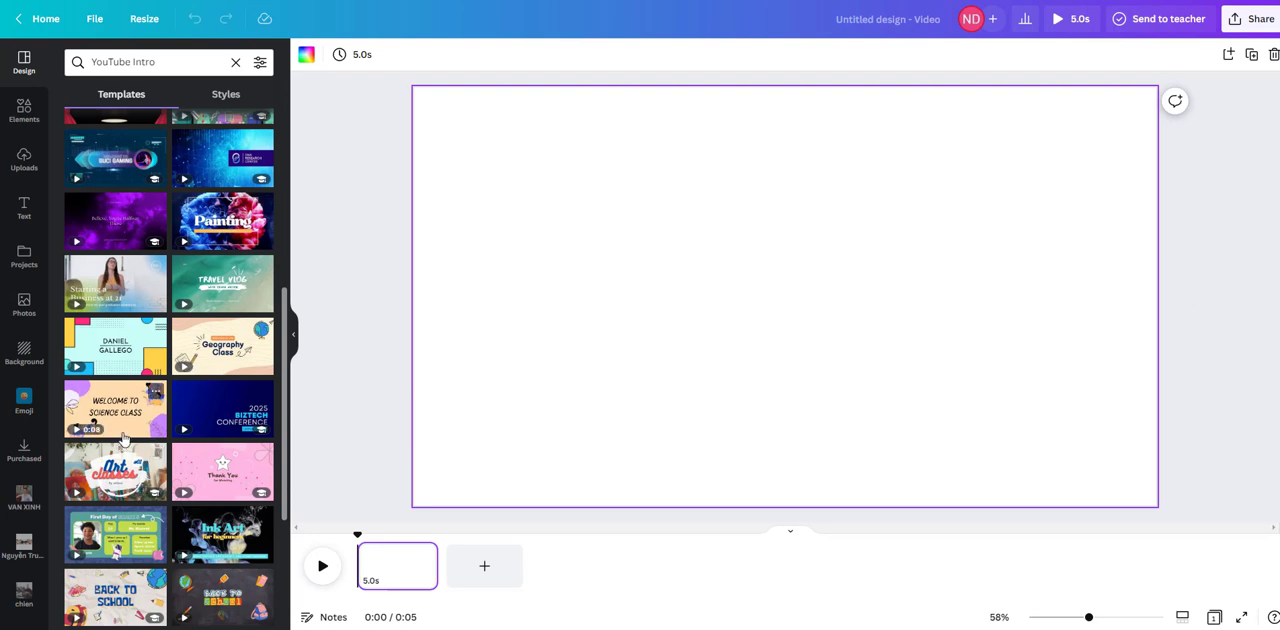
scroll(170, 445, up, 5)
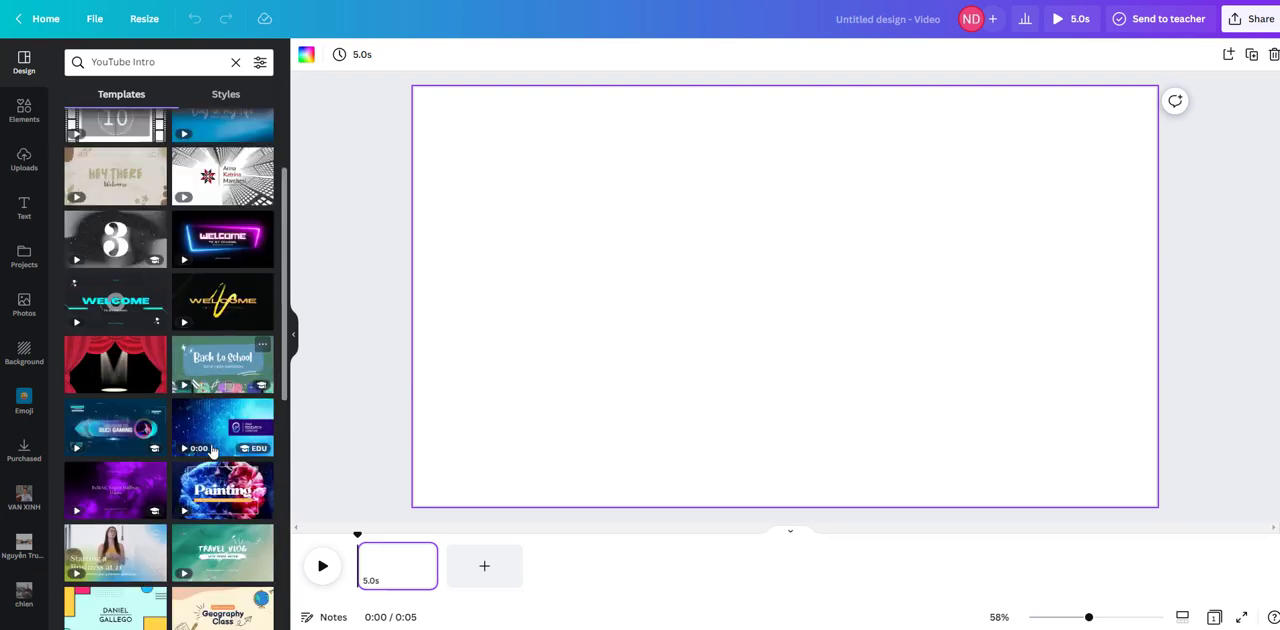
scroll(212, 452, up, 3)
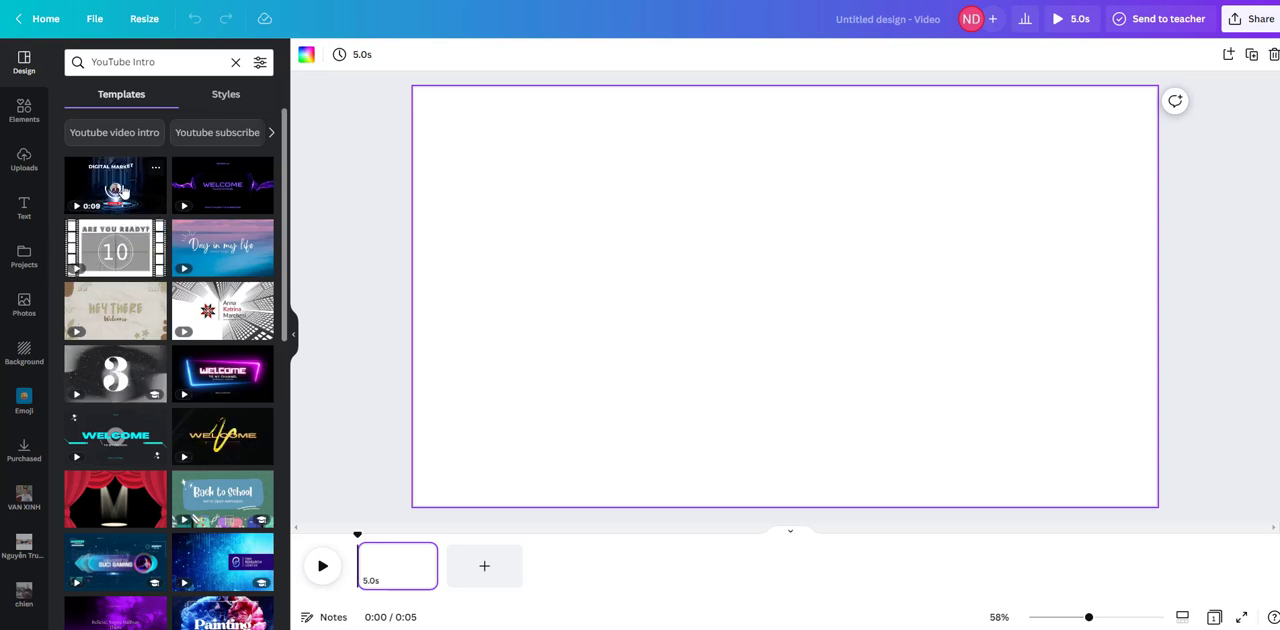
click(124, 191)
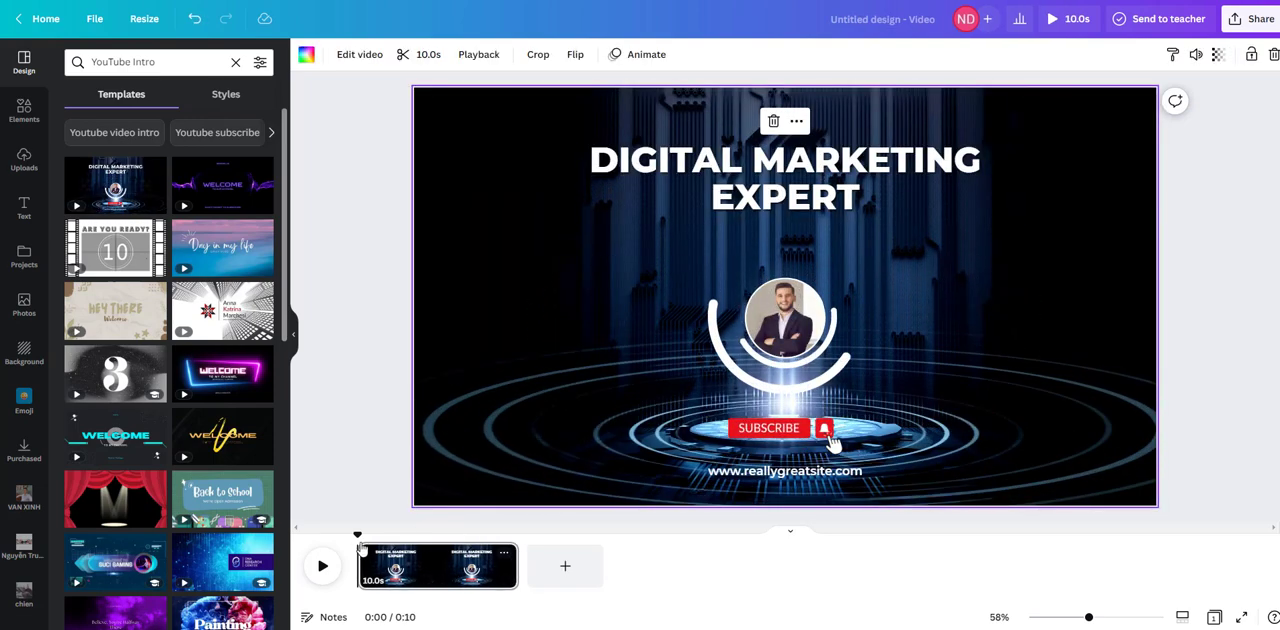
click(323, 567)
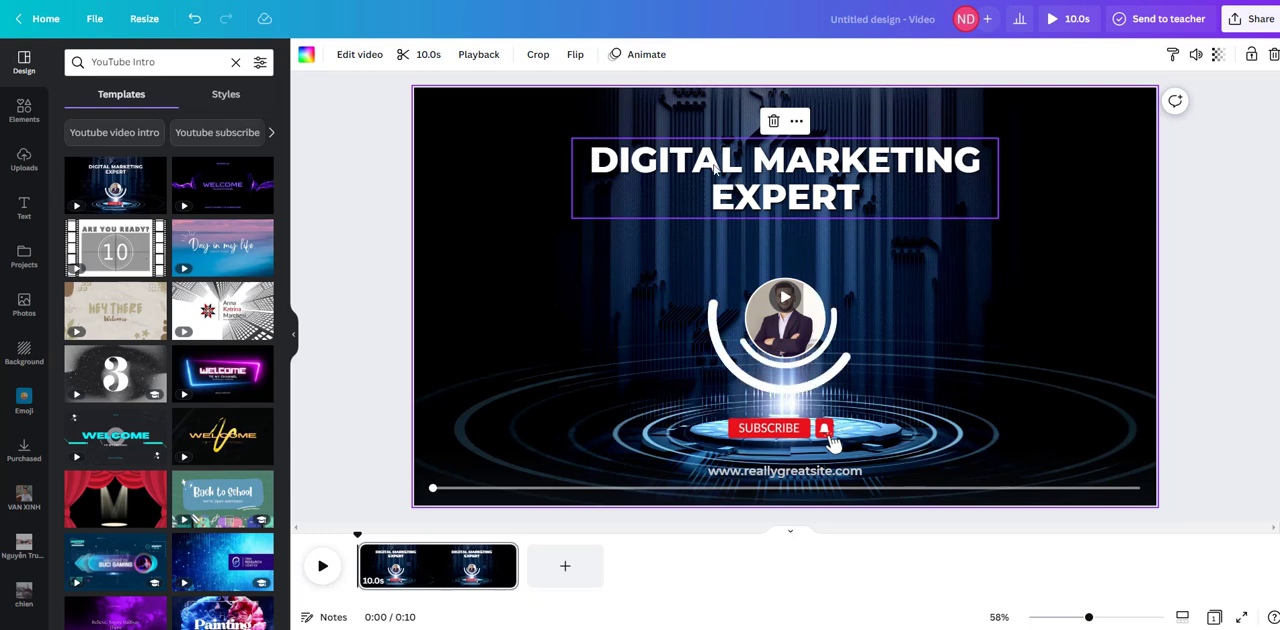
Step: Replace "DIGITAL MARKETING" in the title with "PHOTOGRAPHER", keeping "EXPERT" on the second line
double_click(679, 170)
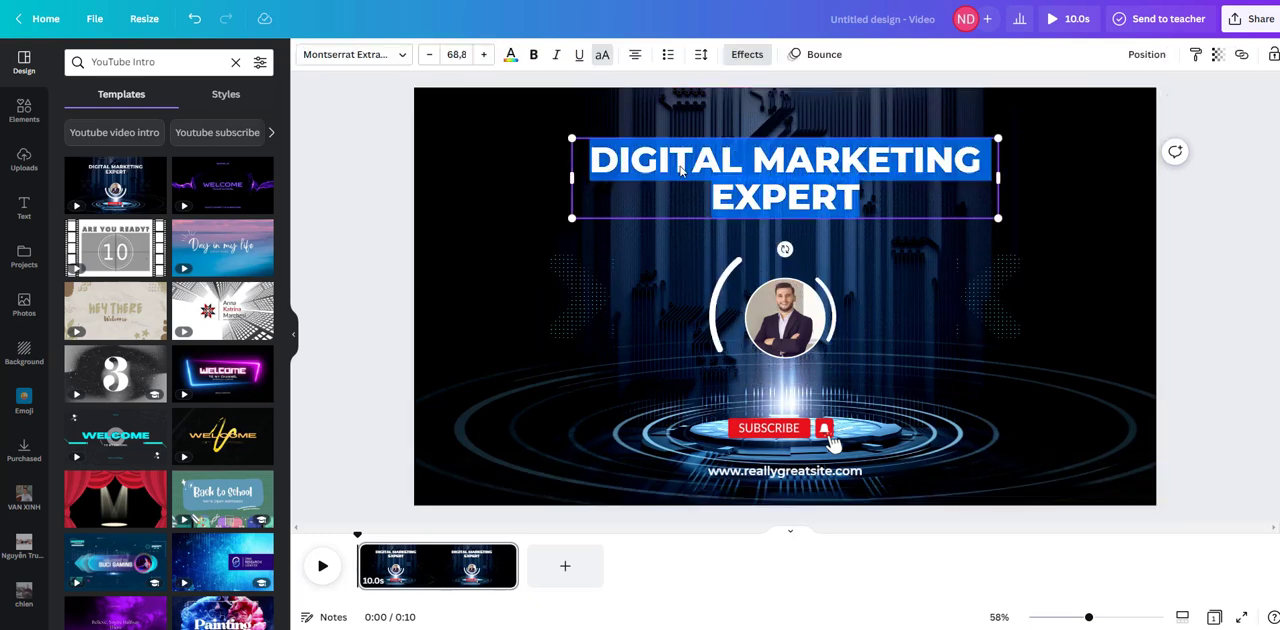
click(774, 198)
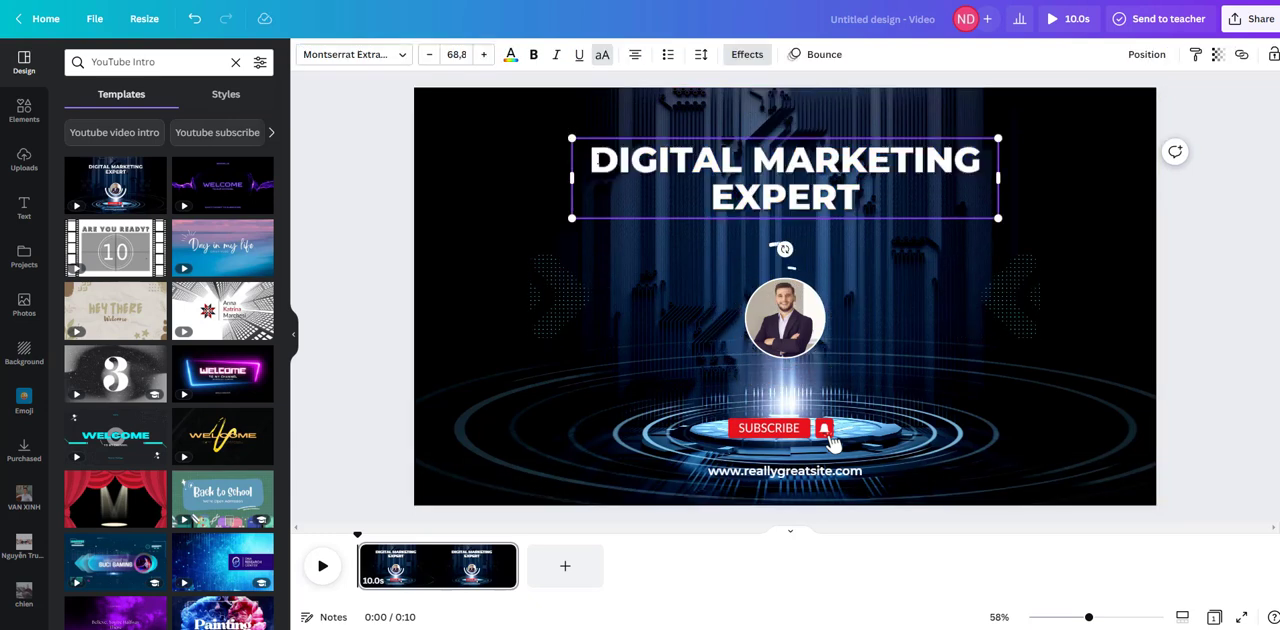
drag(591, 163, 864, 202)
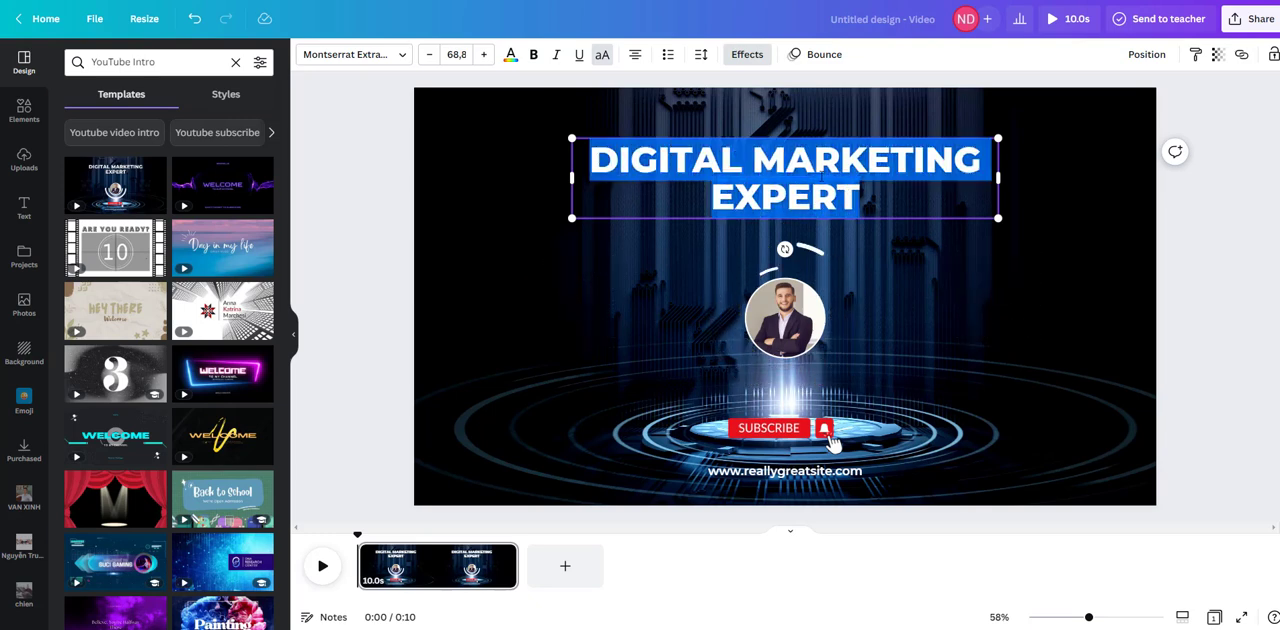
drag(597, 161, 975, 160)
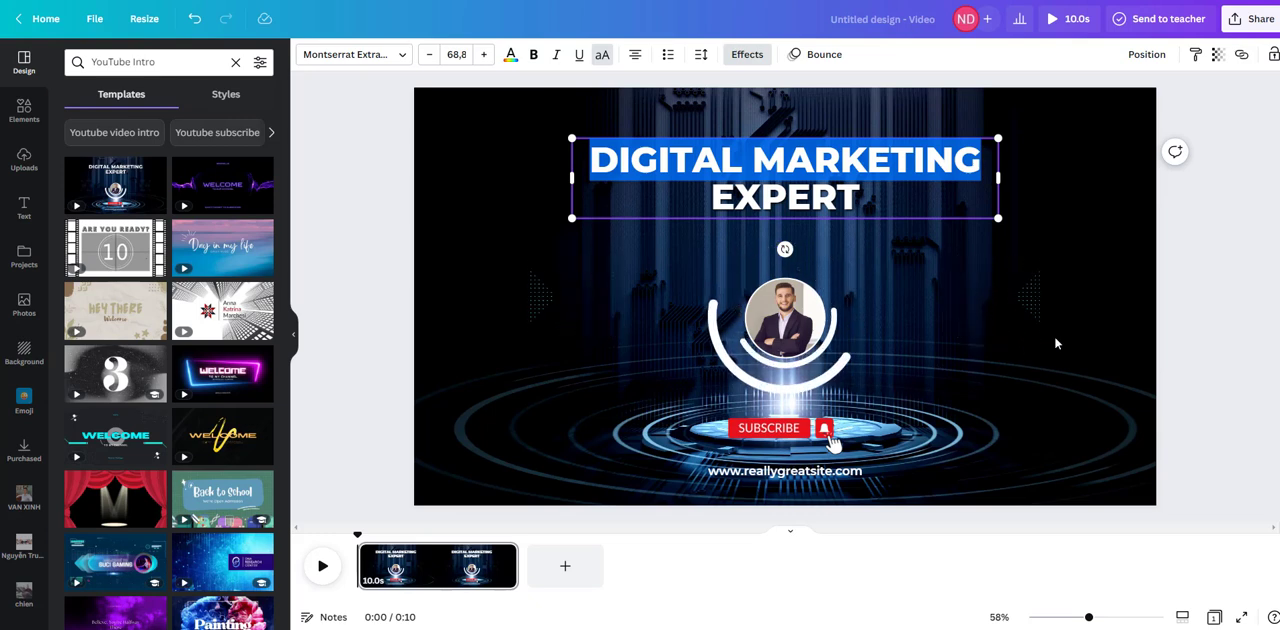
text(PHO)
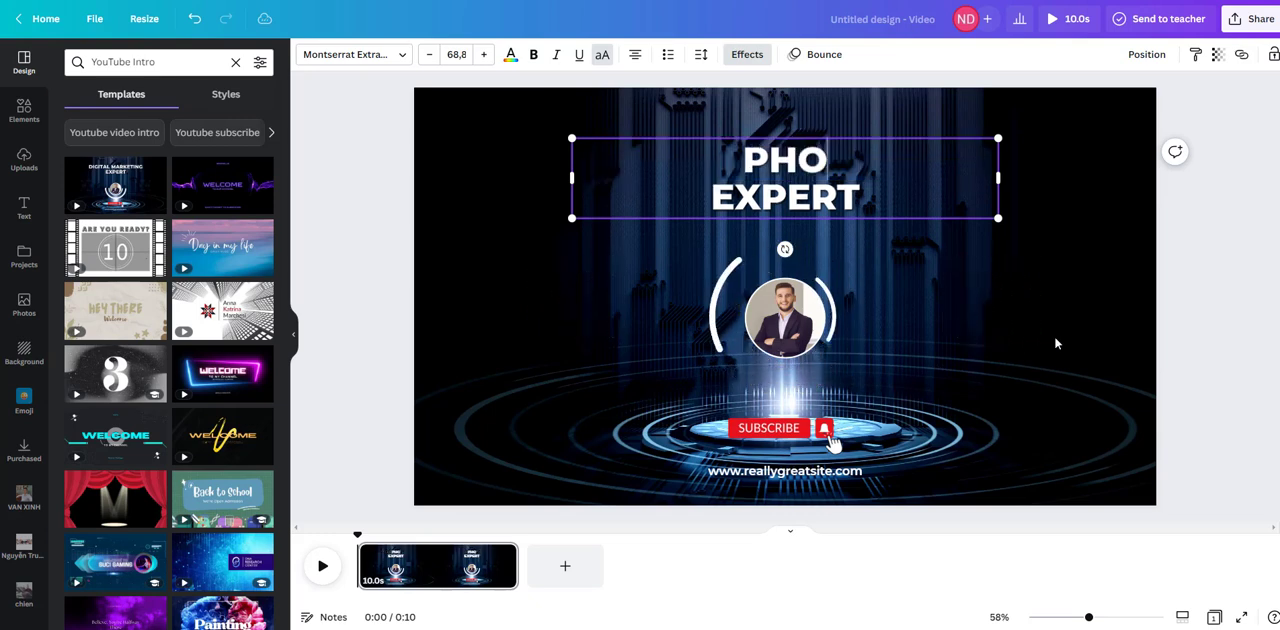
text(TOGRA)
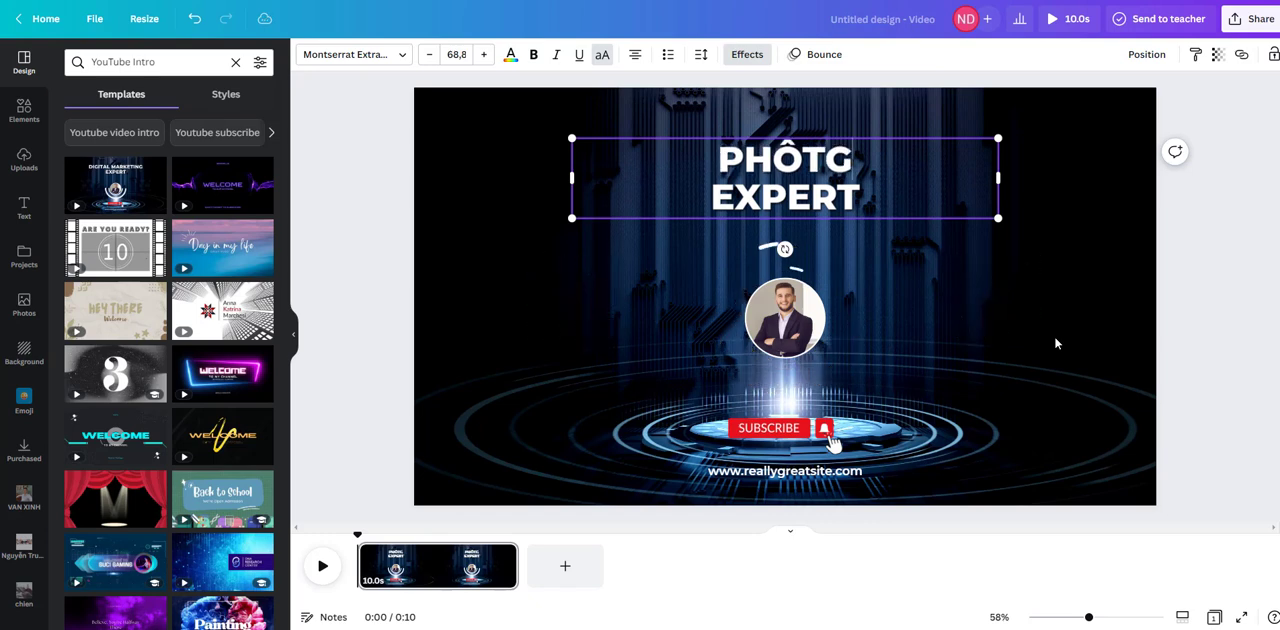
text(PHH)
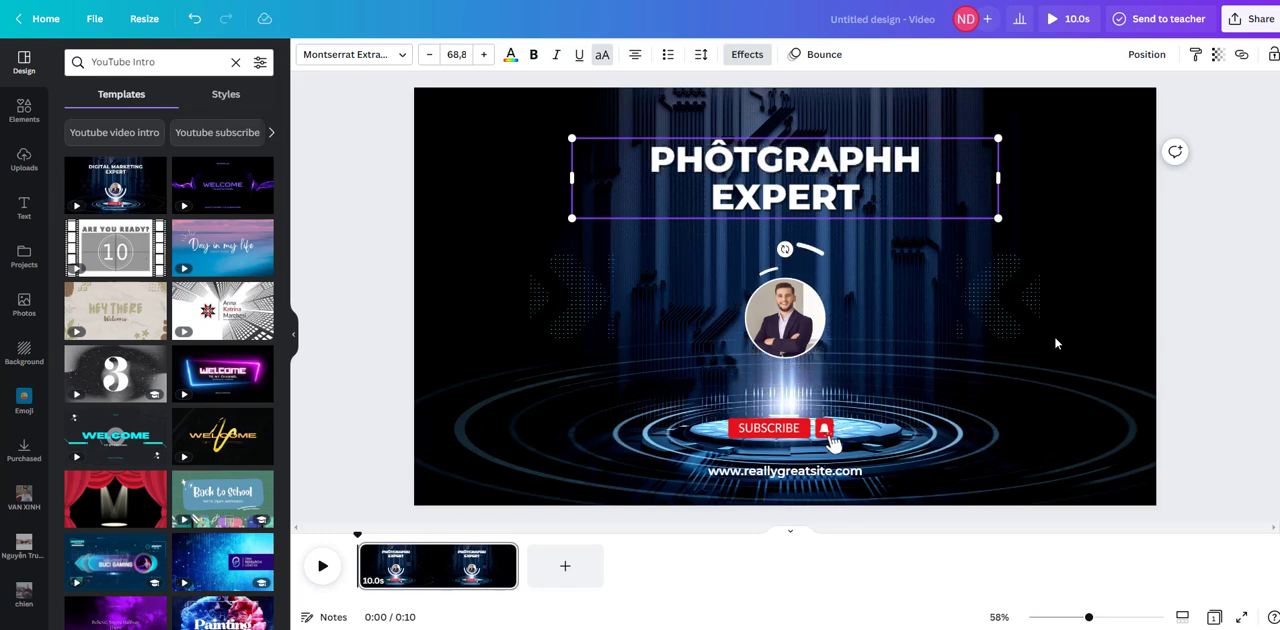
key(BackSpace)
text(ER)
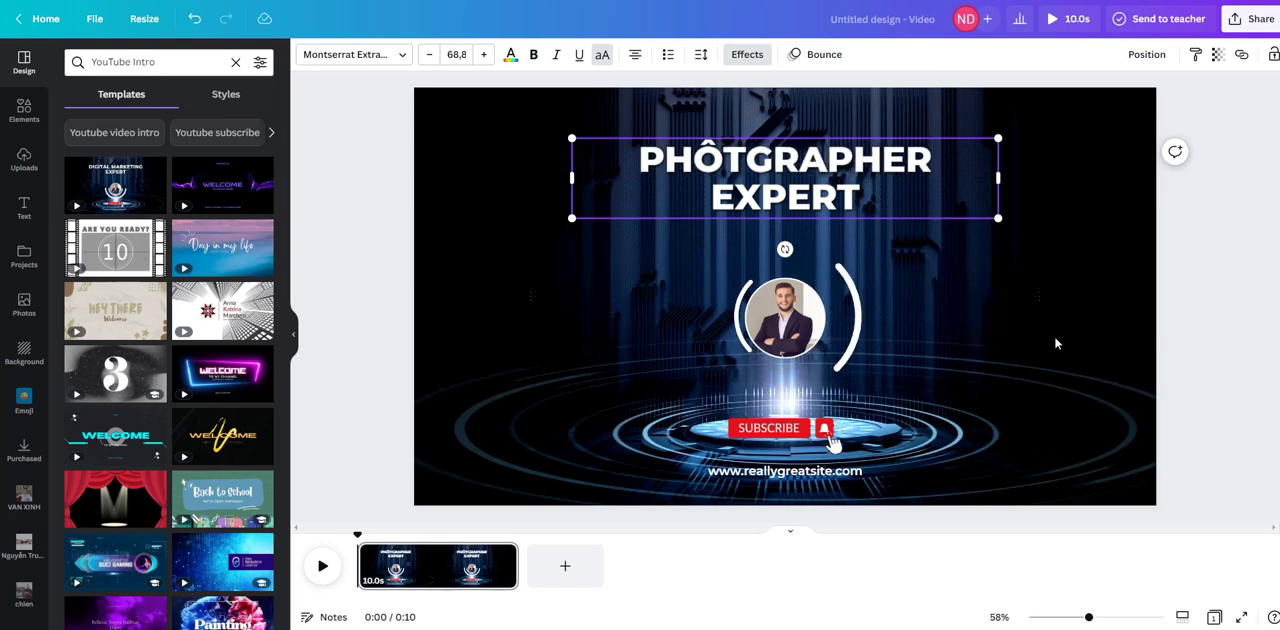
drag(694, 165, 746, 165)
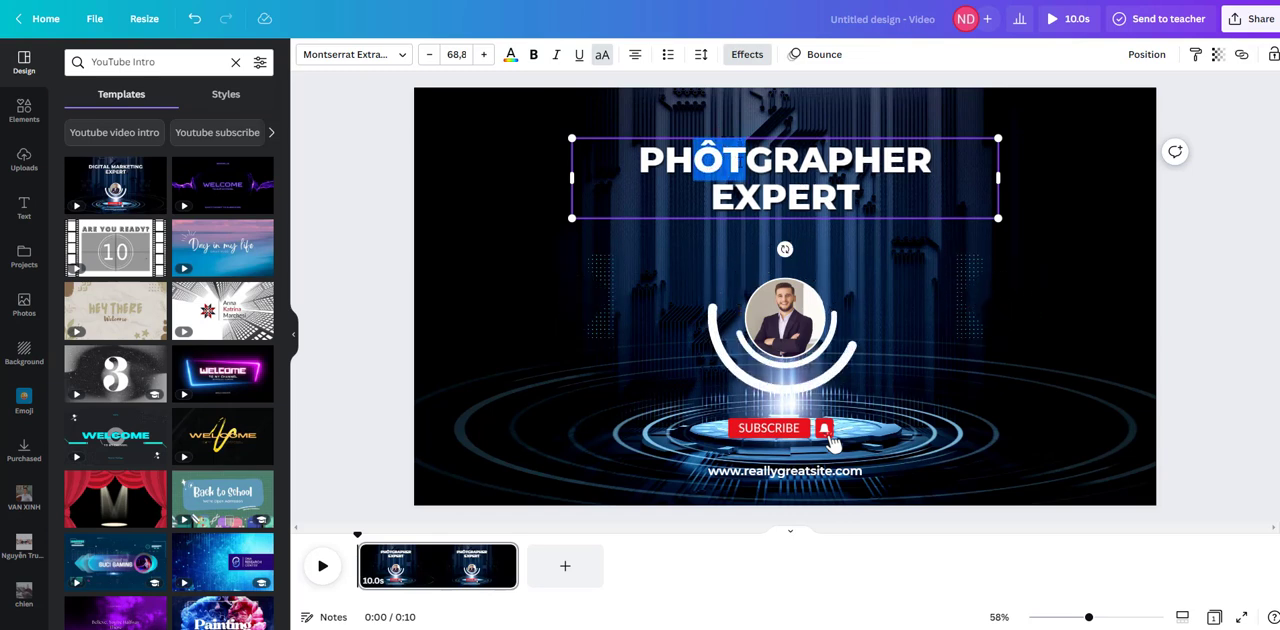
key(BackSpace)
text(to)
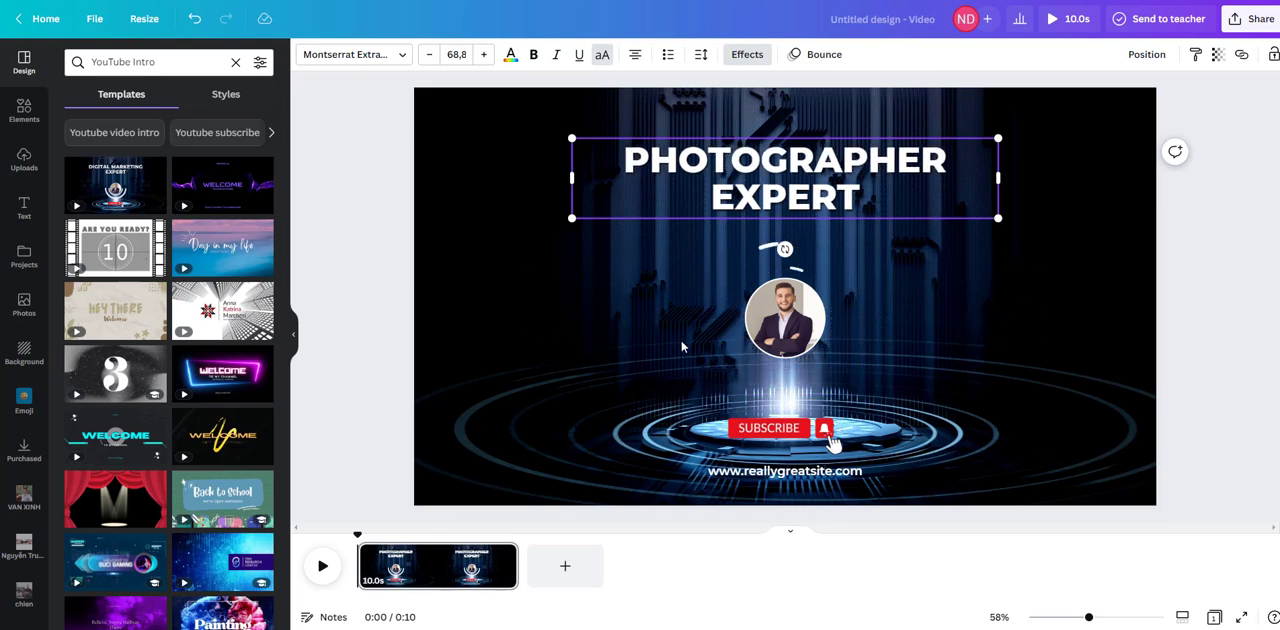
click(732, 275)
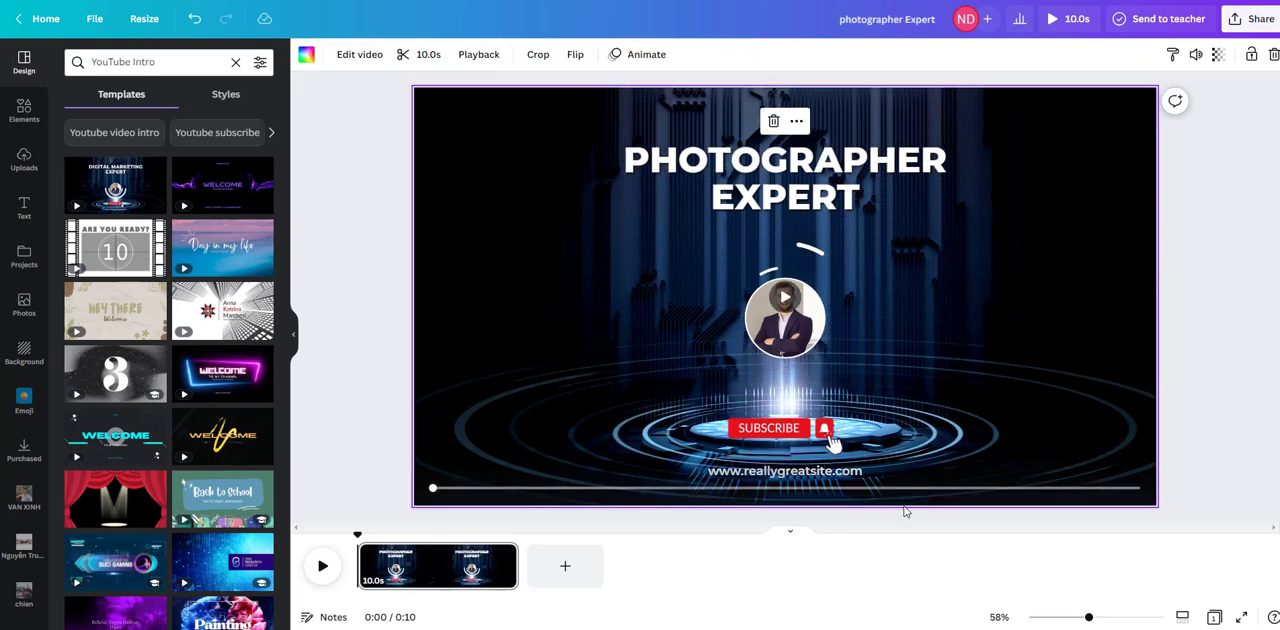
click(778, 474)
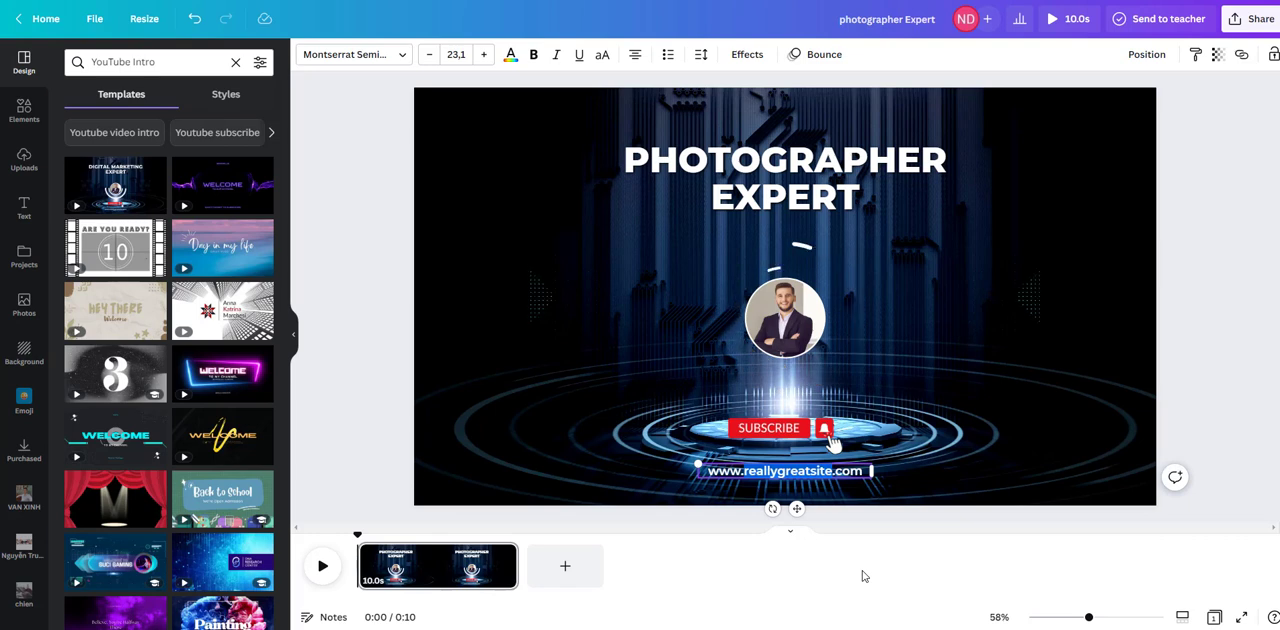
text(pho)
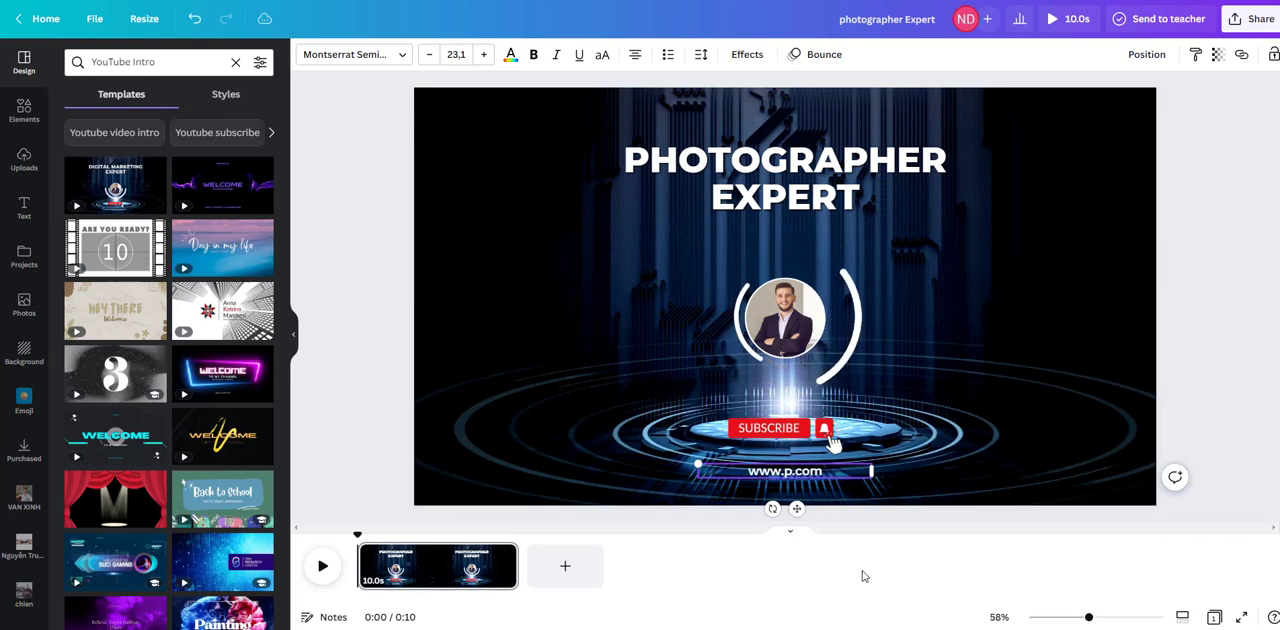
text(t)
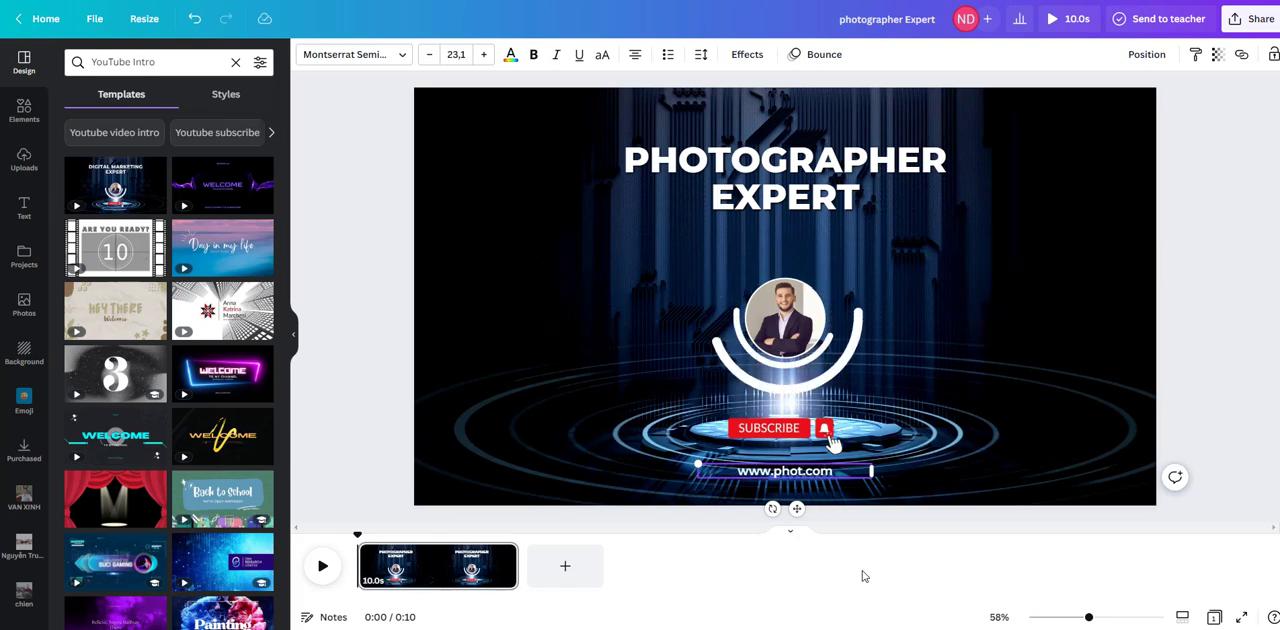
text(o)
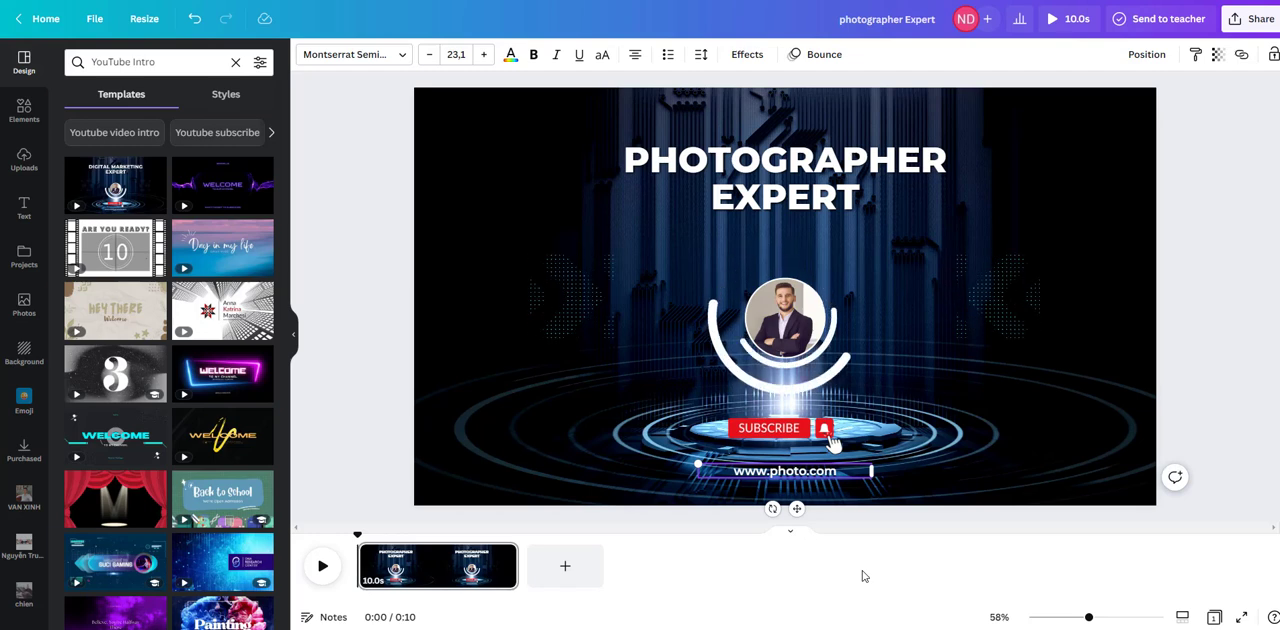
text(ex)
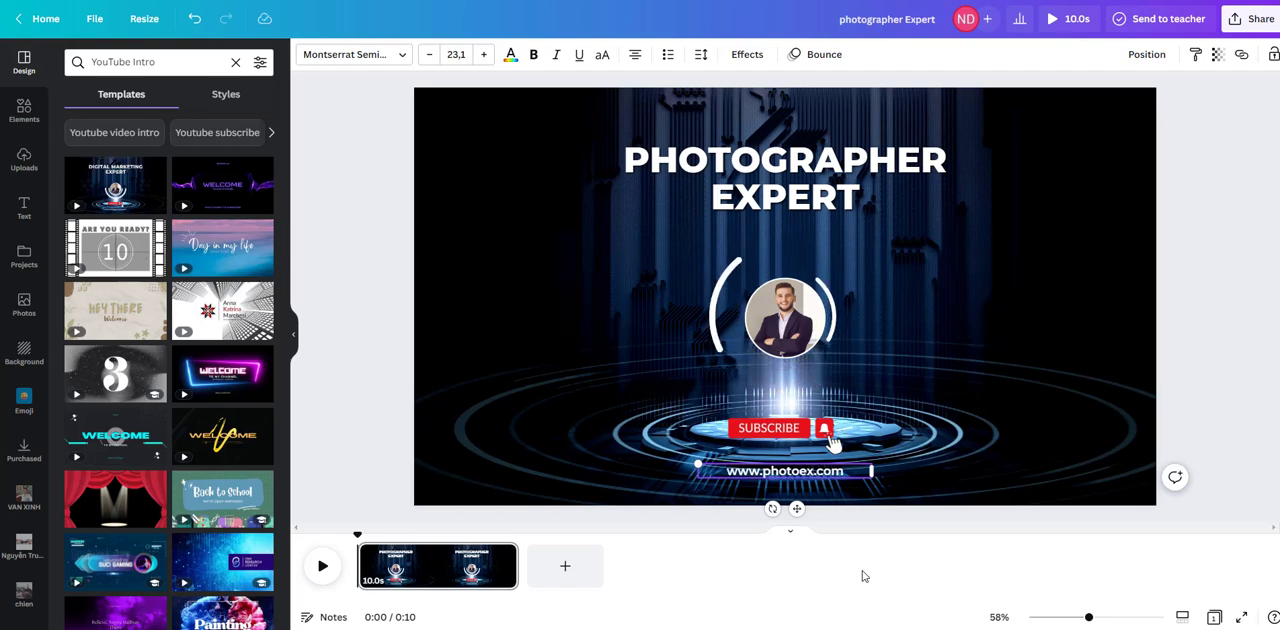
text(pert)
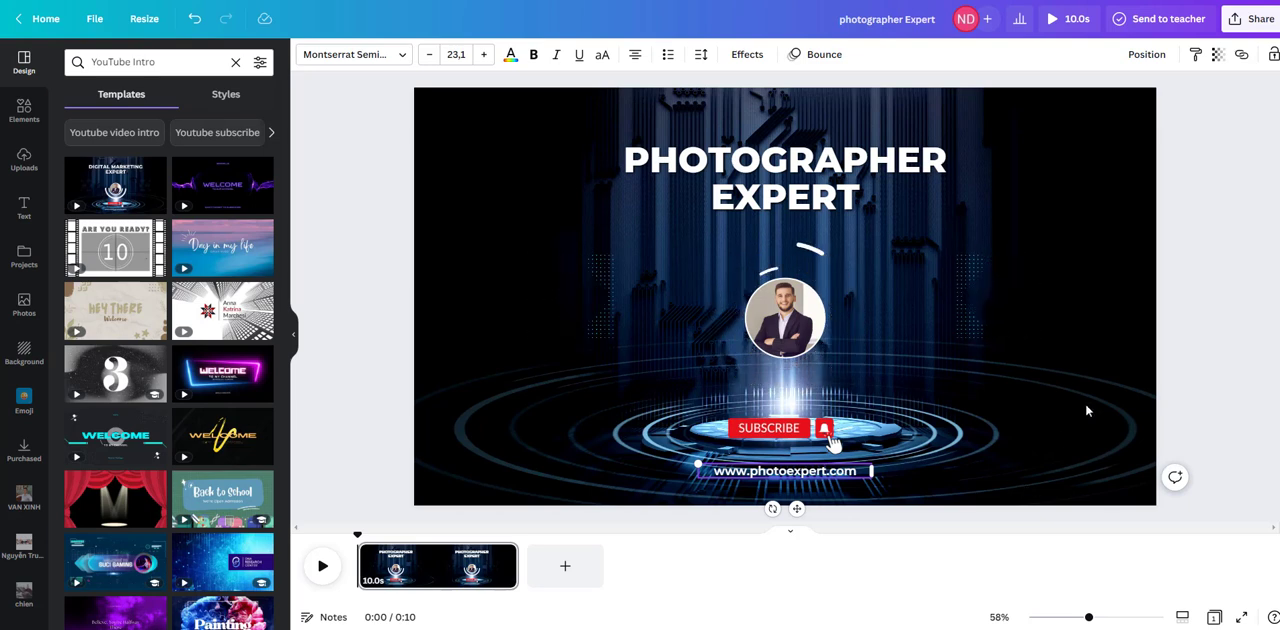
click(1025, 362)
Step: Look through the uploads and stock photos, and replace the circular portrait with the recently used photo of the red-clad soccer player kicking
click(790, 332)
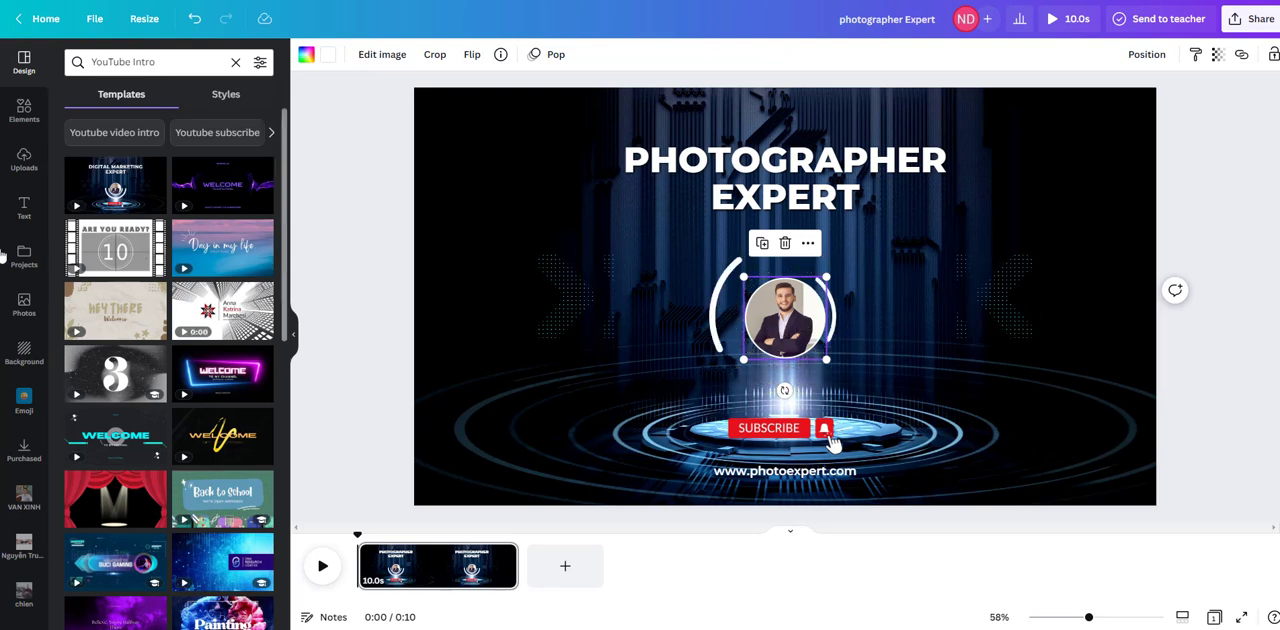
click(26, 304)
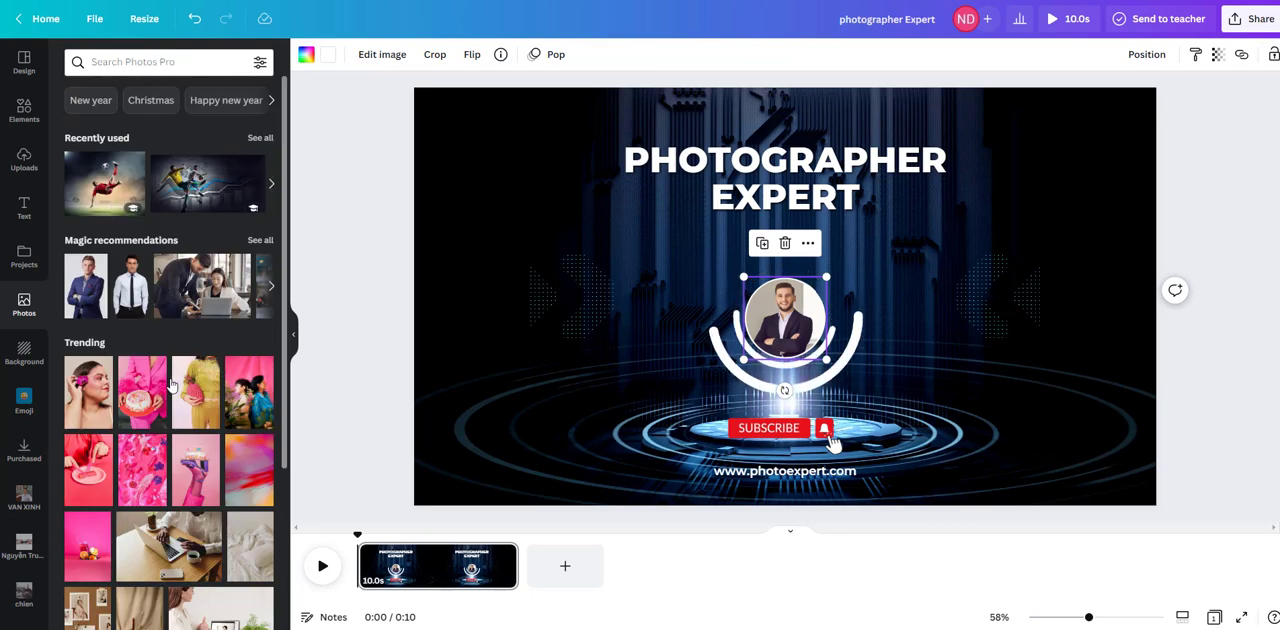
click(22, 165)
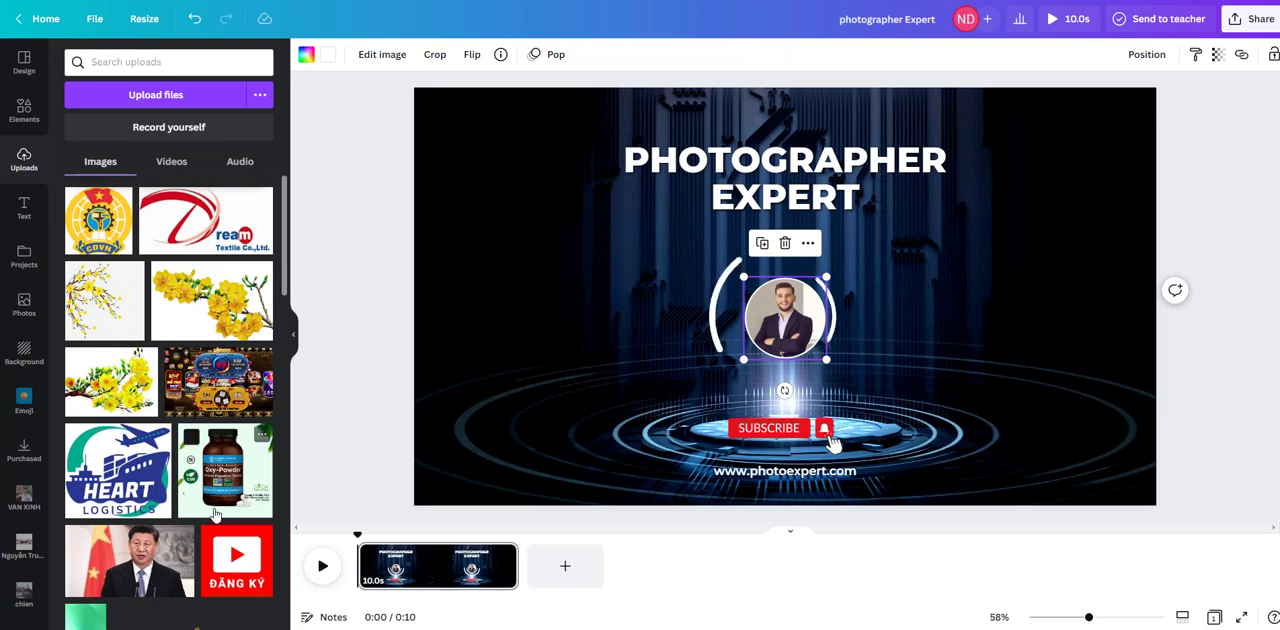
scroll(190, 437, down, 2)
scroll(213, 514, down, 2)
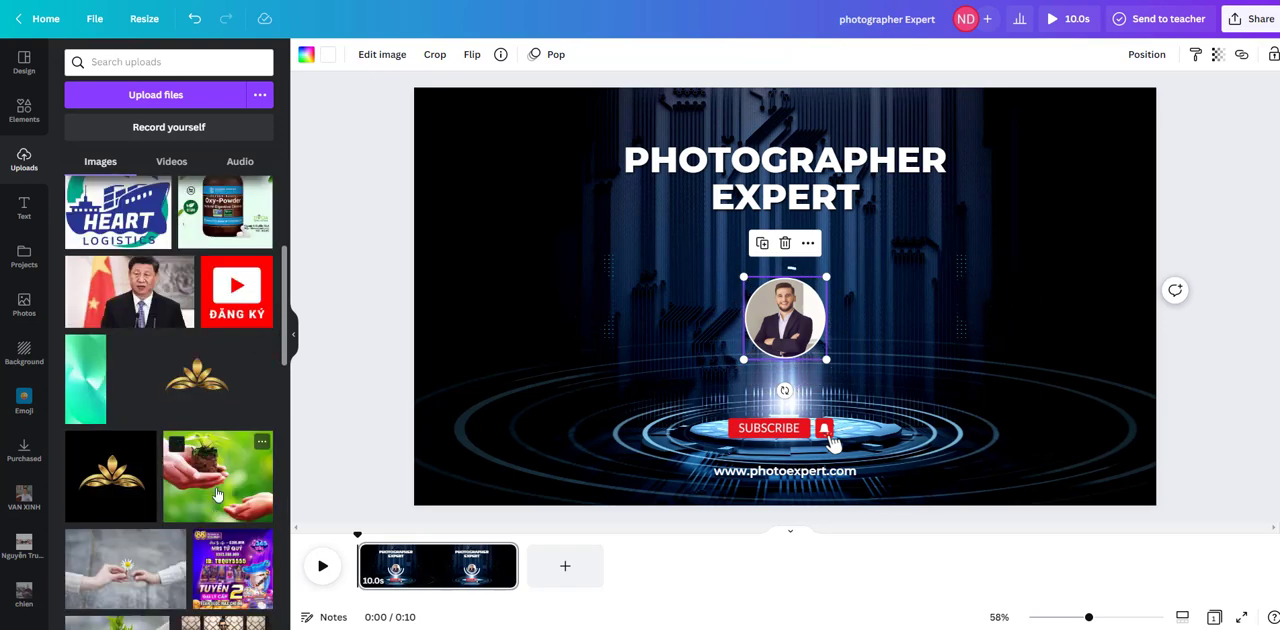
scroll(197, 390, down, 2)
scroll(190, 380, up, 4)
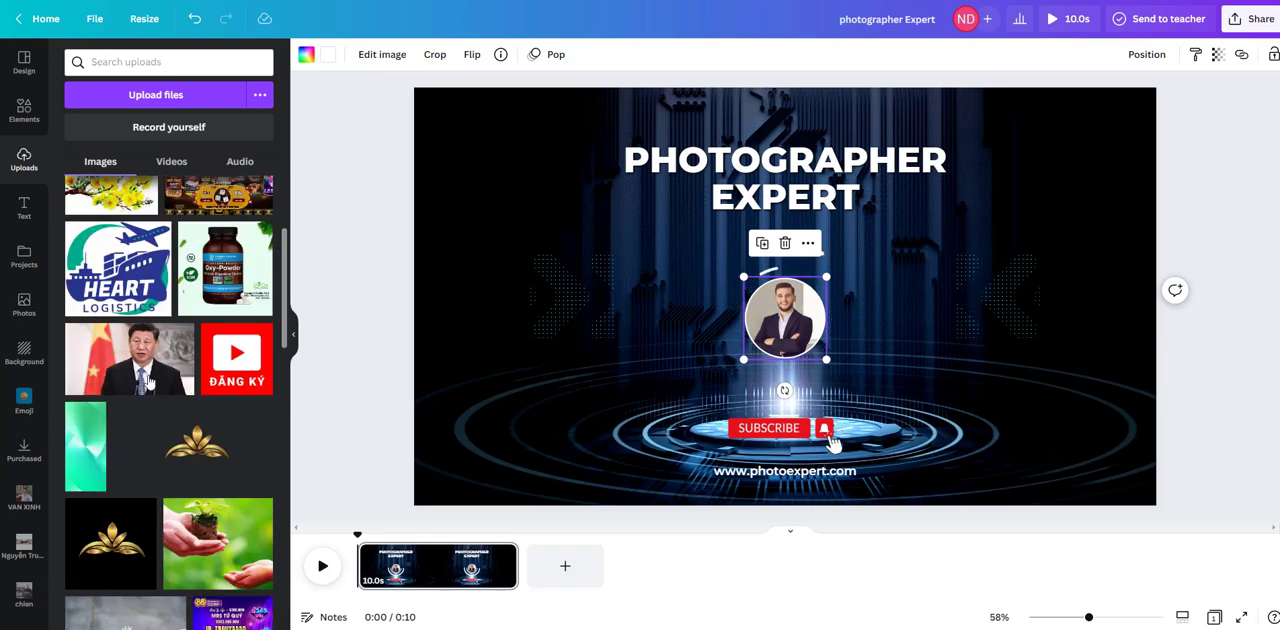
click(24, 308)
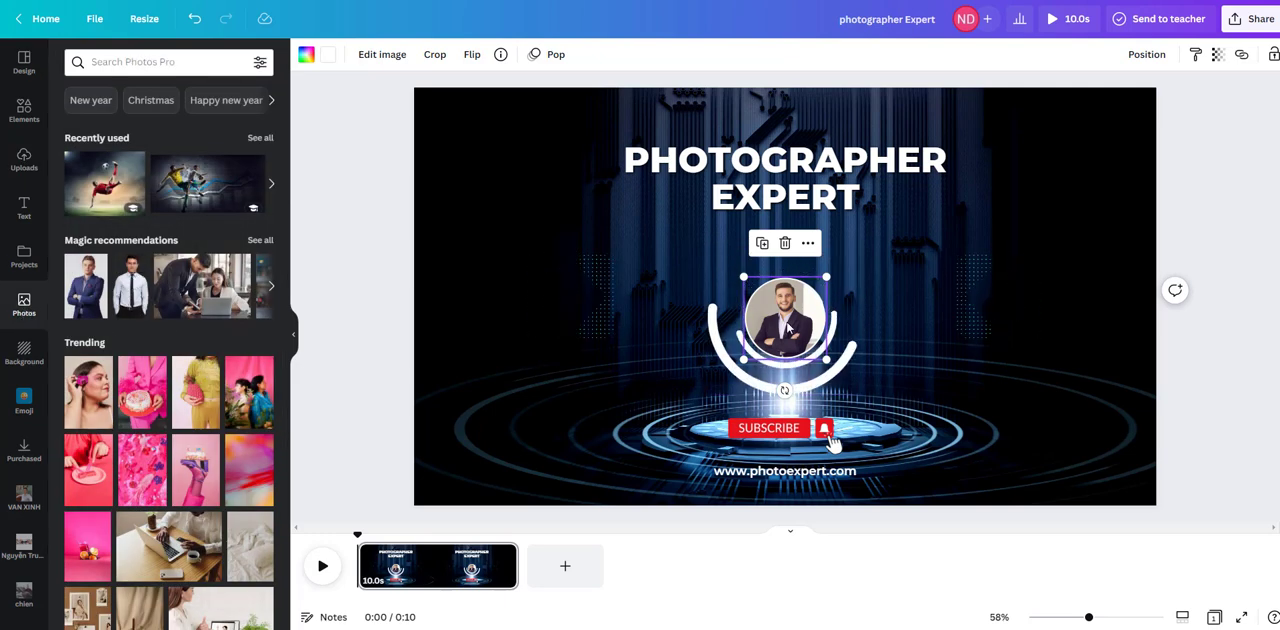
drag(95, 190, 772, 306)
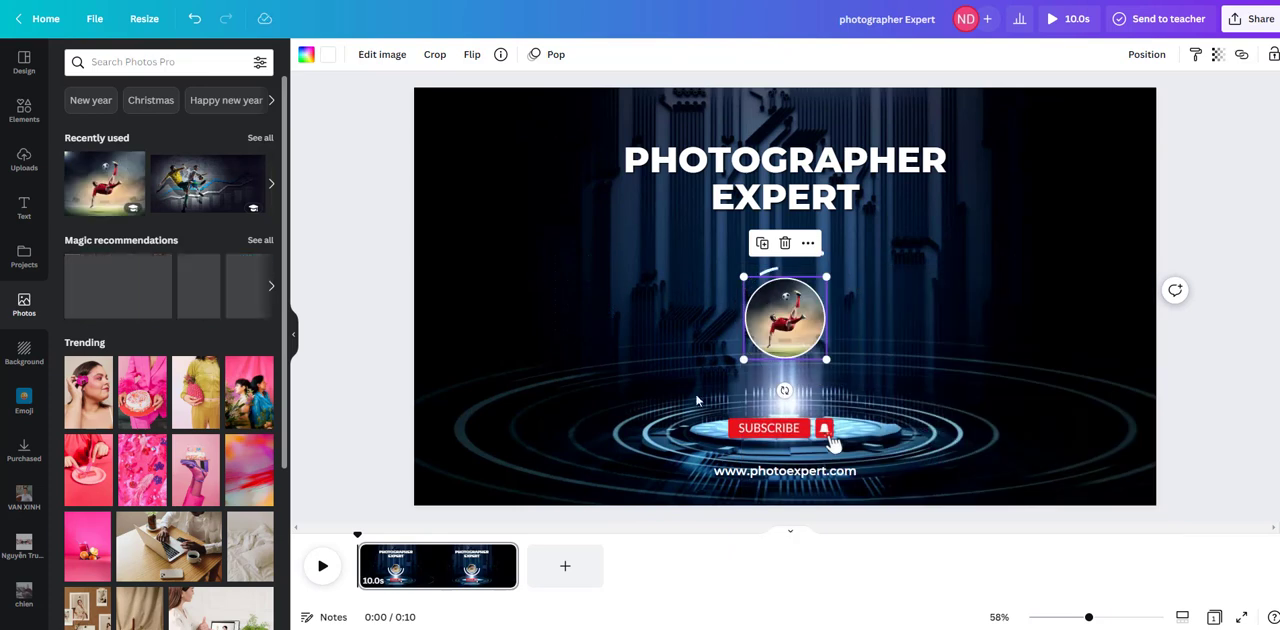
click(906, 317)
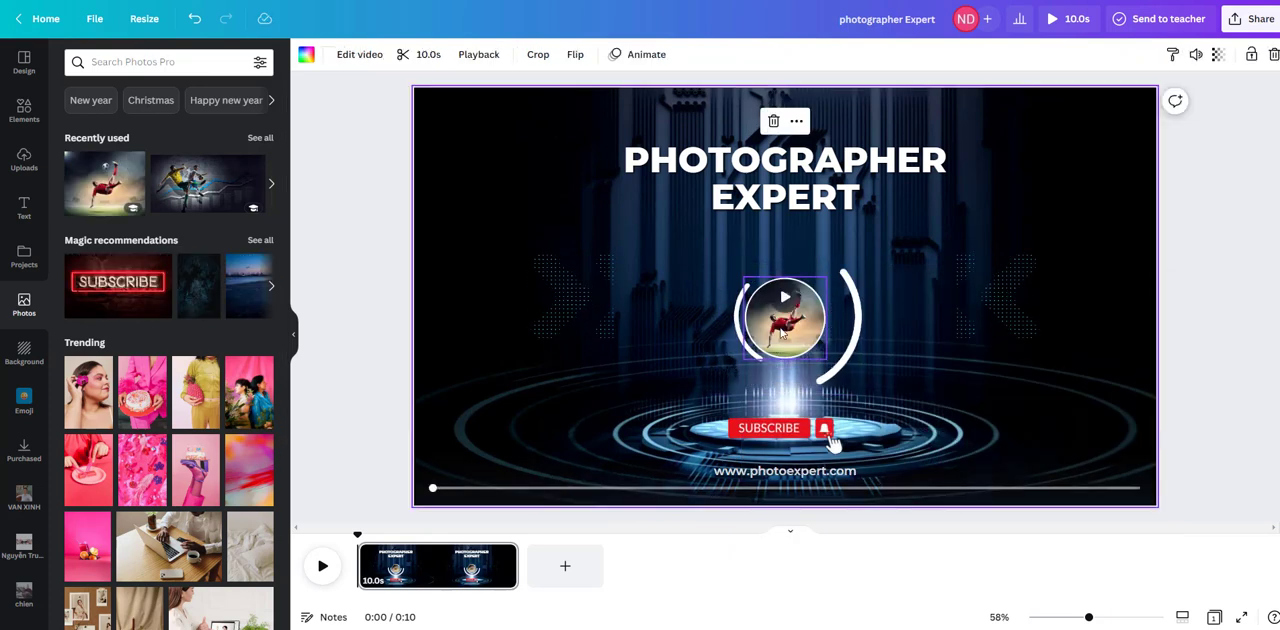
Step: Play the finished intro through and download it as an MP4 video at 1080p quality
click(324, 567)
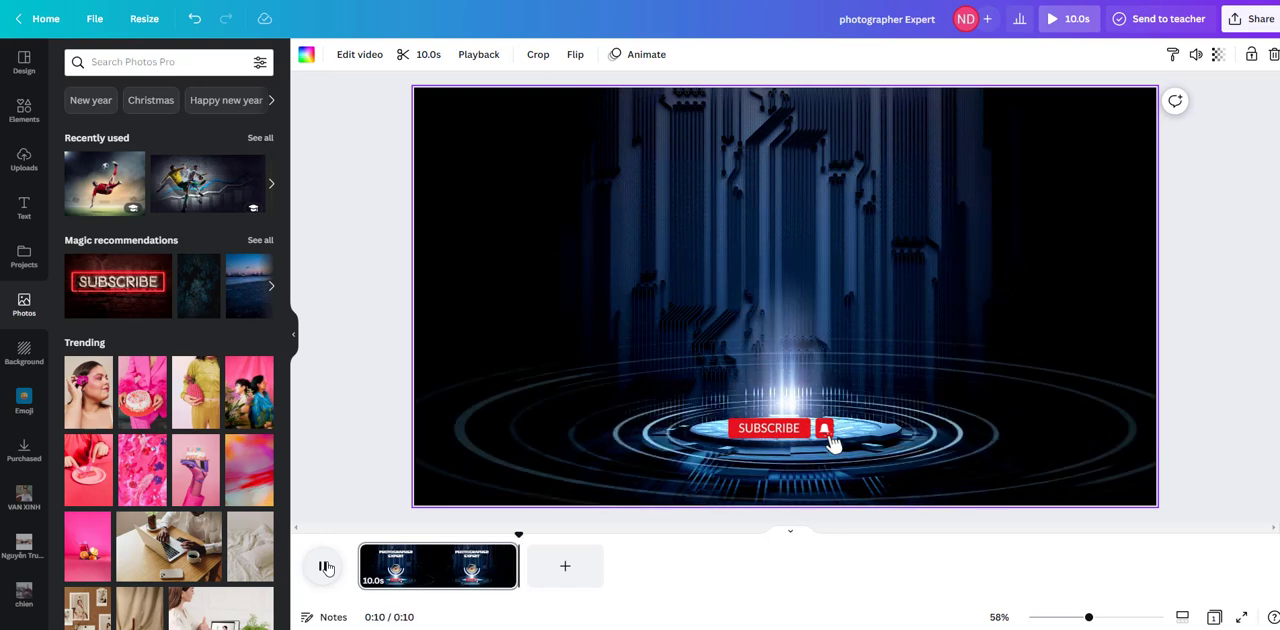
click(323, 566)
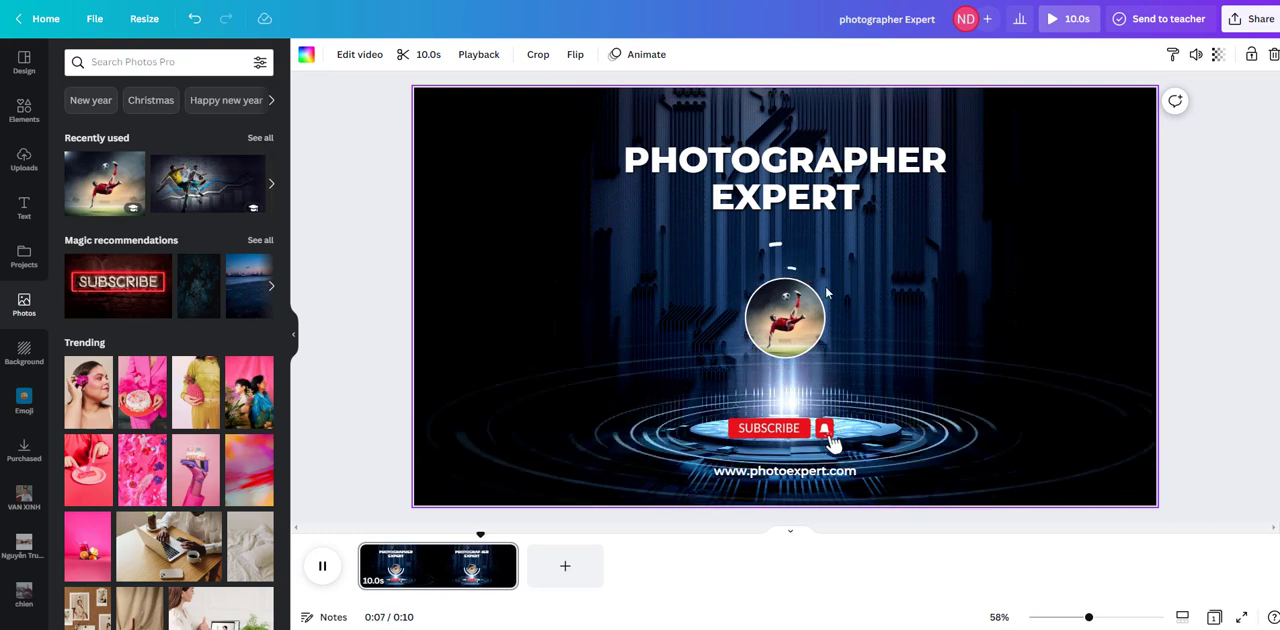
click(1257, 22)
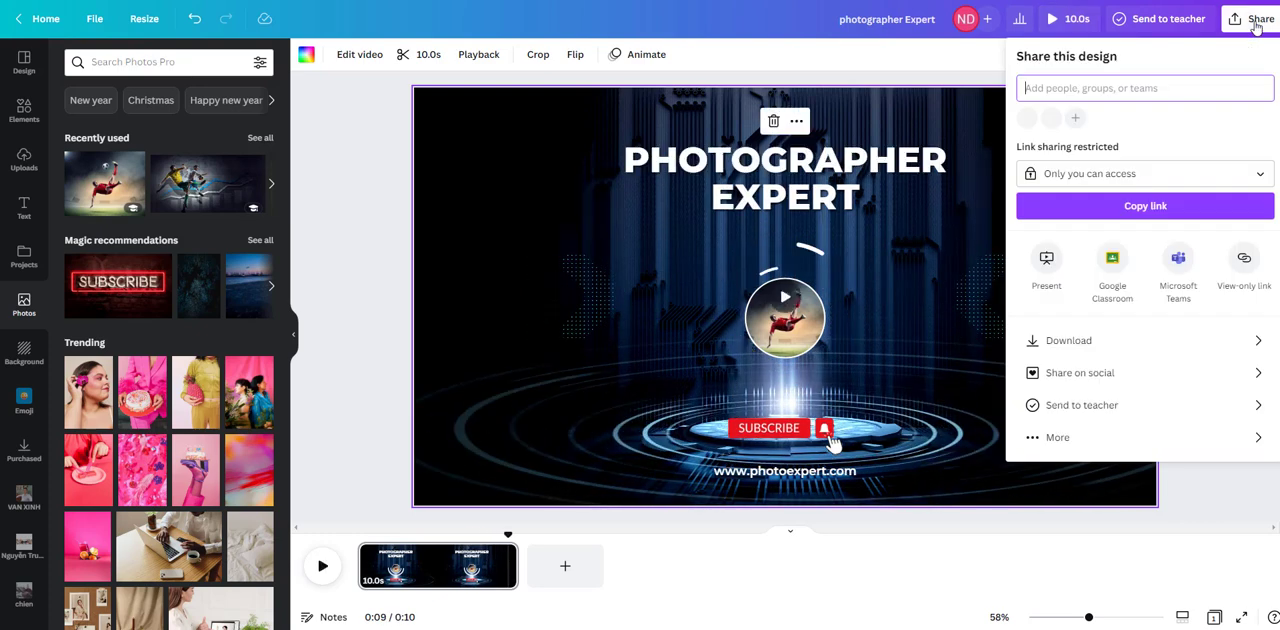
click(1107, 341)
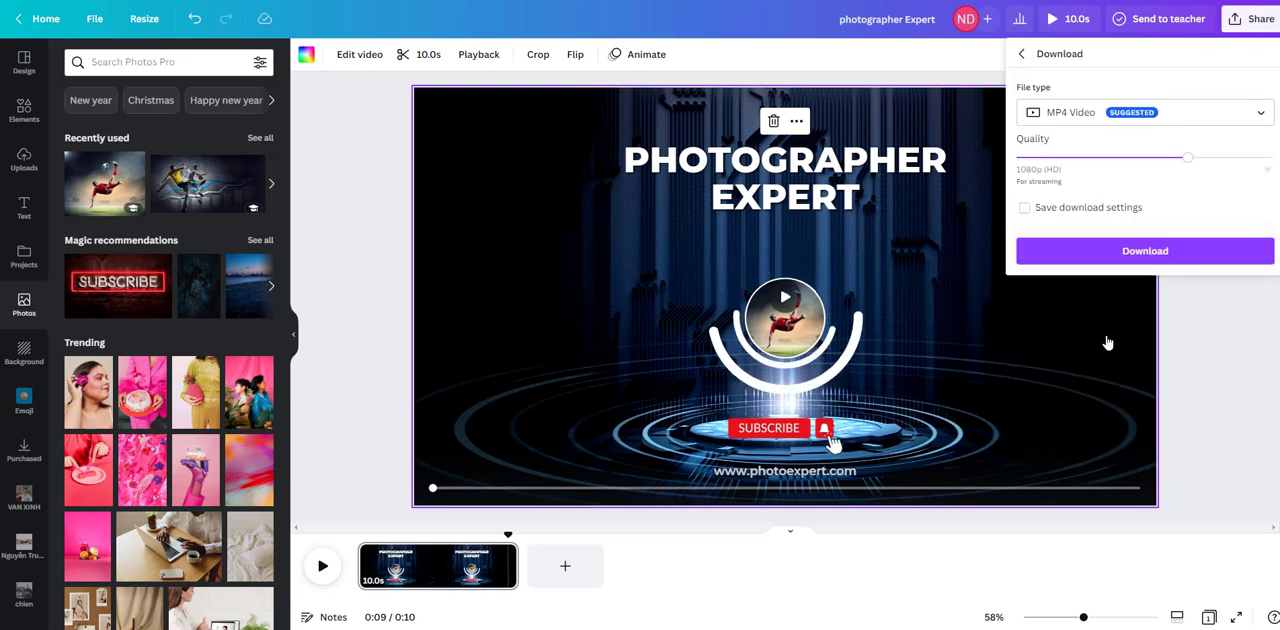
click(1148, 251)
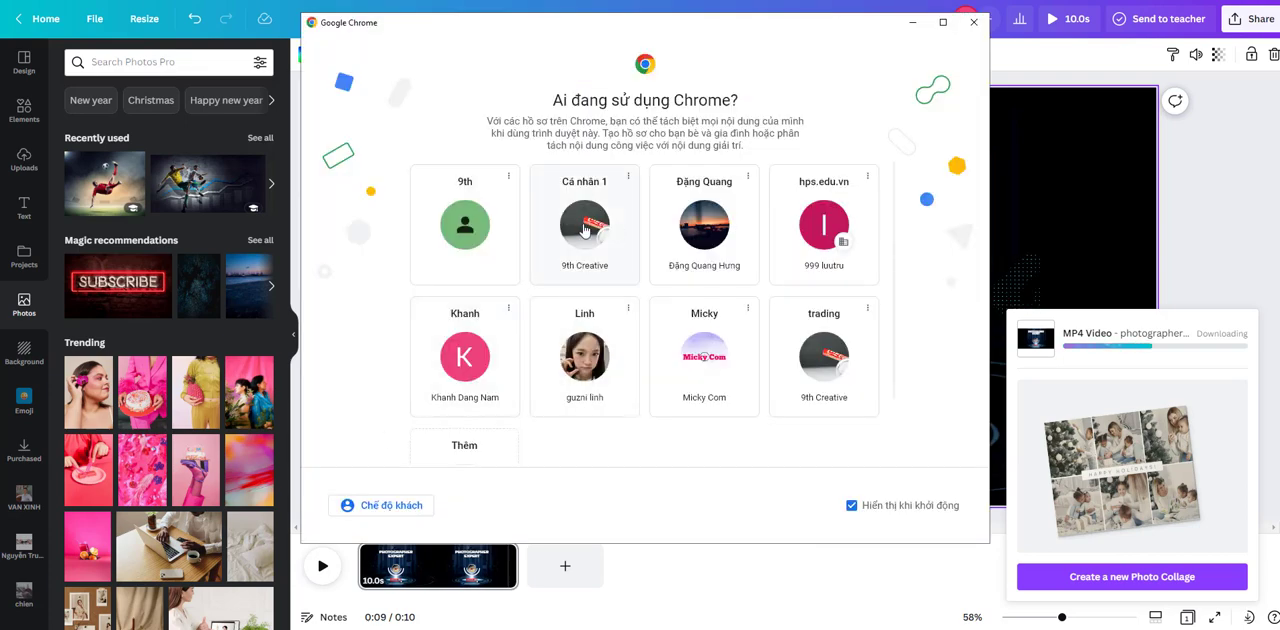
Step: Switch to InVideo in a new browser page, dismiss the browser notification and start a blank Landscape project in the editor
click(586, 230)
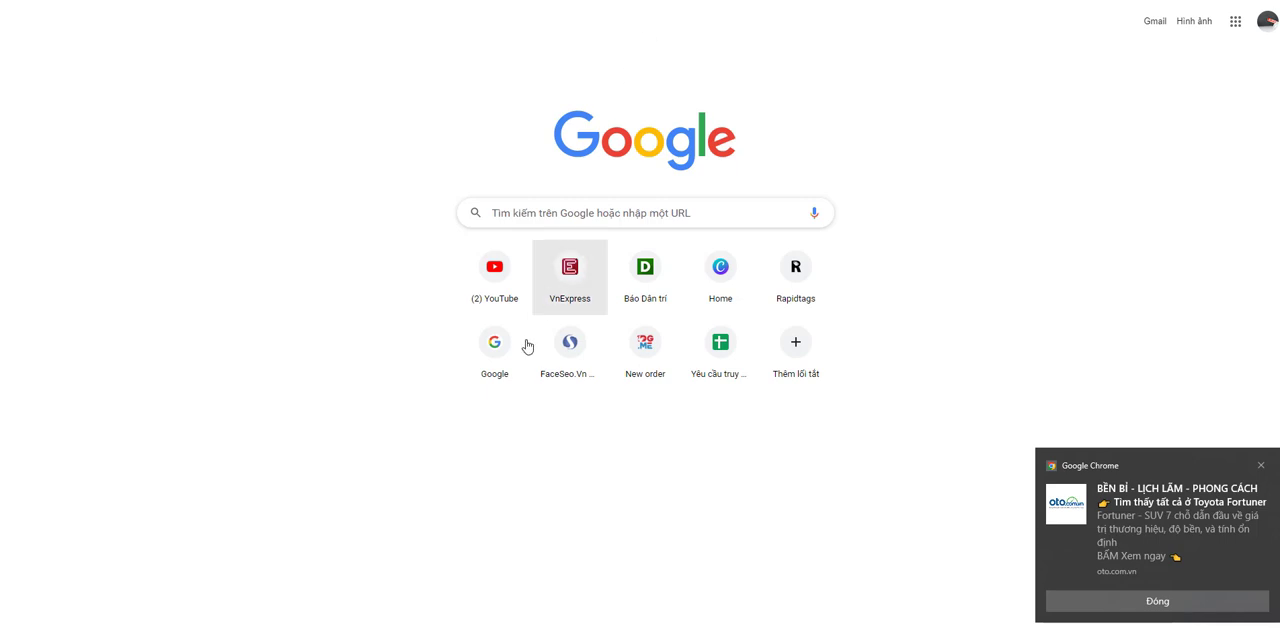
click(514, 389)
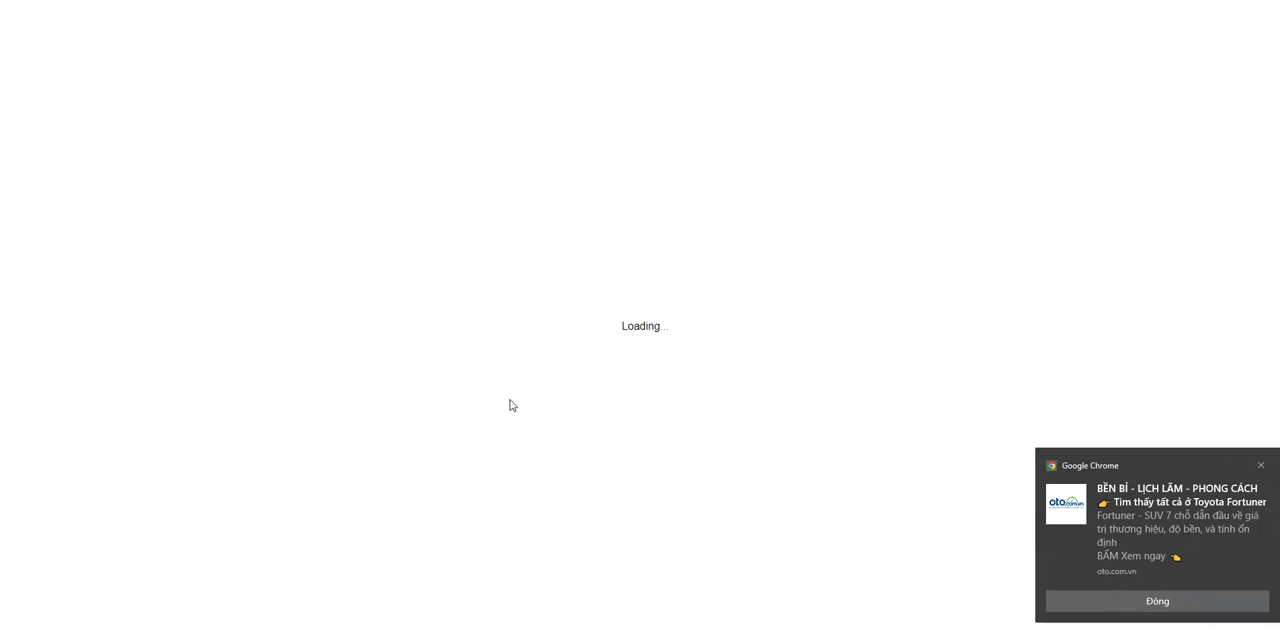
click(1172, 607)
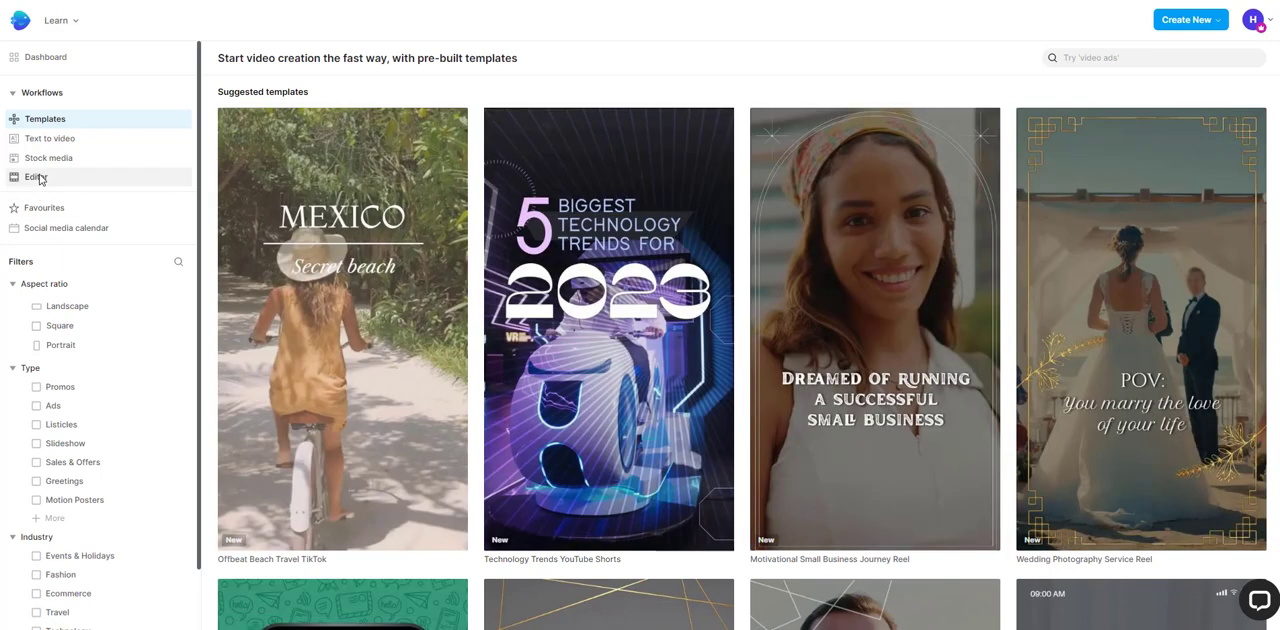
click(38, 177)
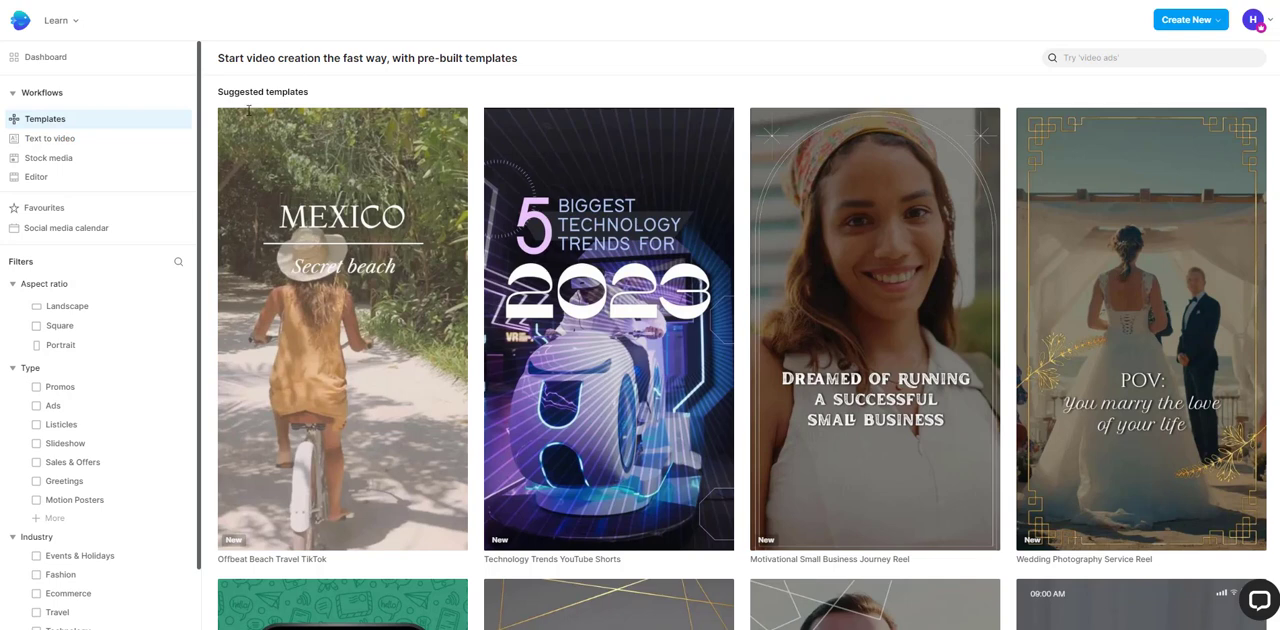
mouse_move(40, 180)
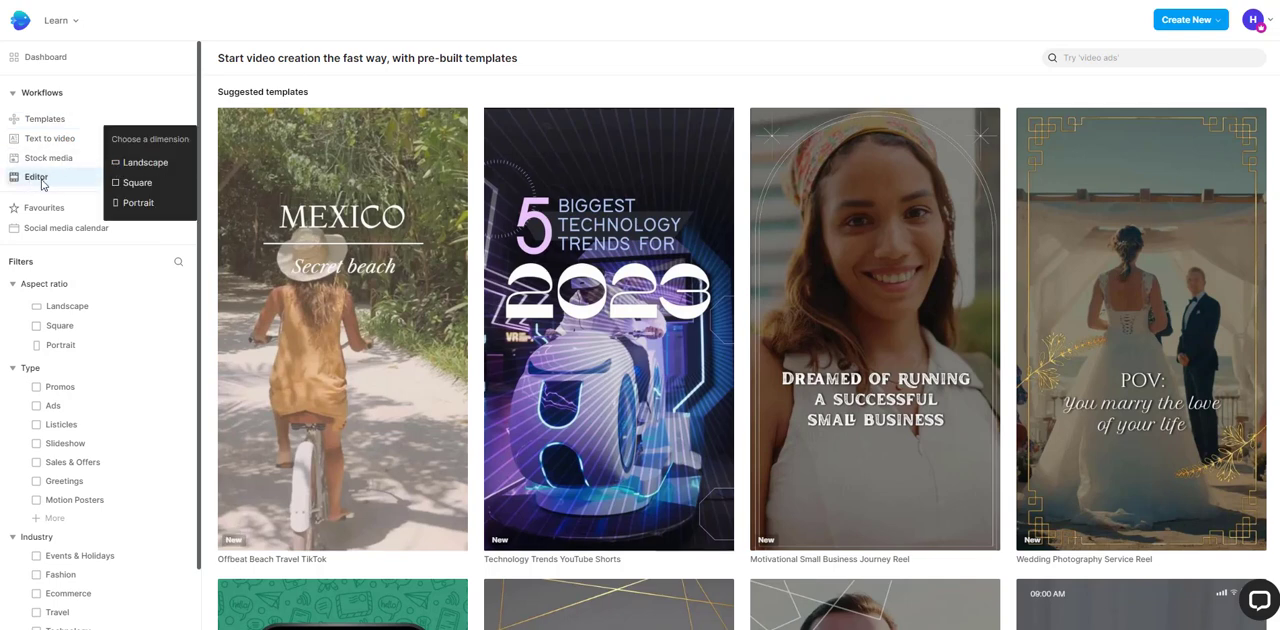
click(142, 165)
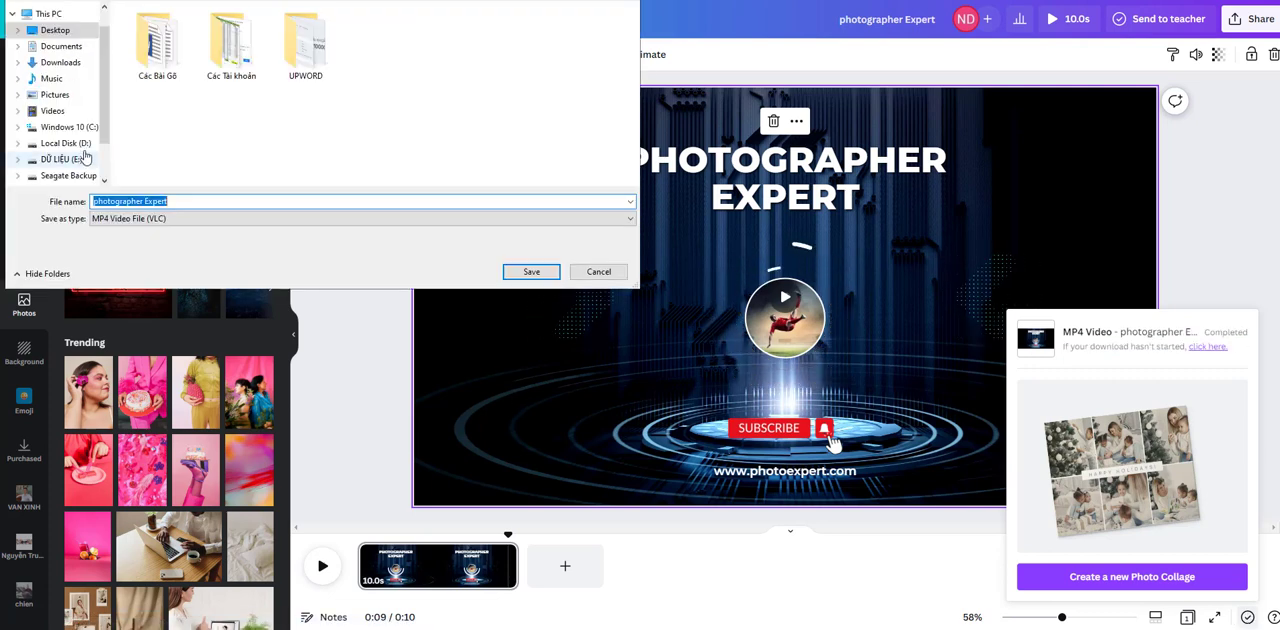
Step: Save the downloaded MP4 as "photographer Expert" in the Videos folder
click(52, 110)
click(298, 224)
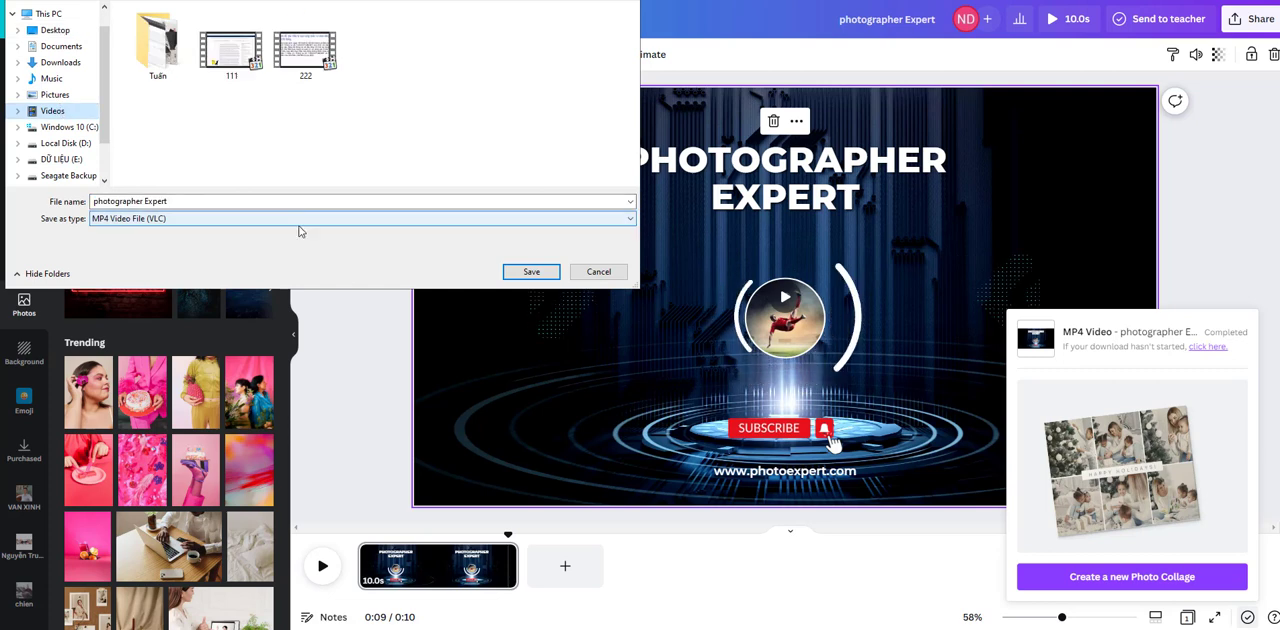
click(530, 273)
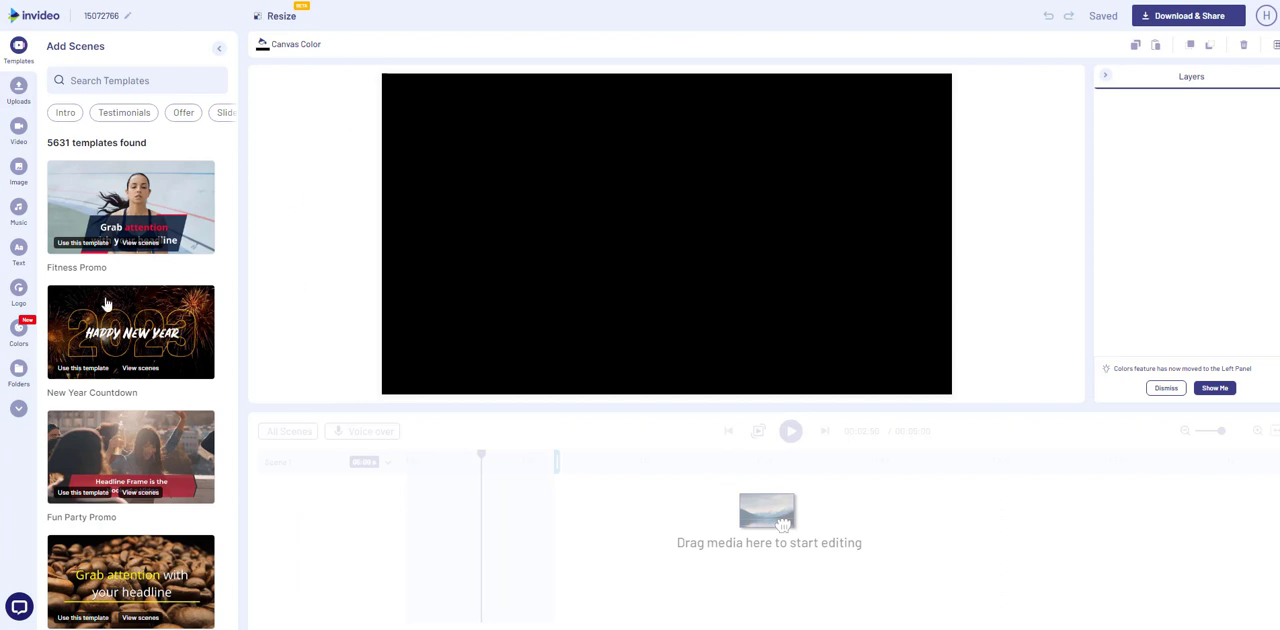
Step: In the InVideo project, upload the "photographer Expert" video from the Videos folder
click(20, 94)
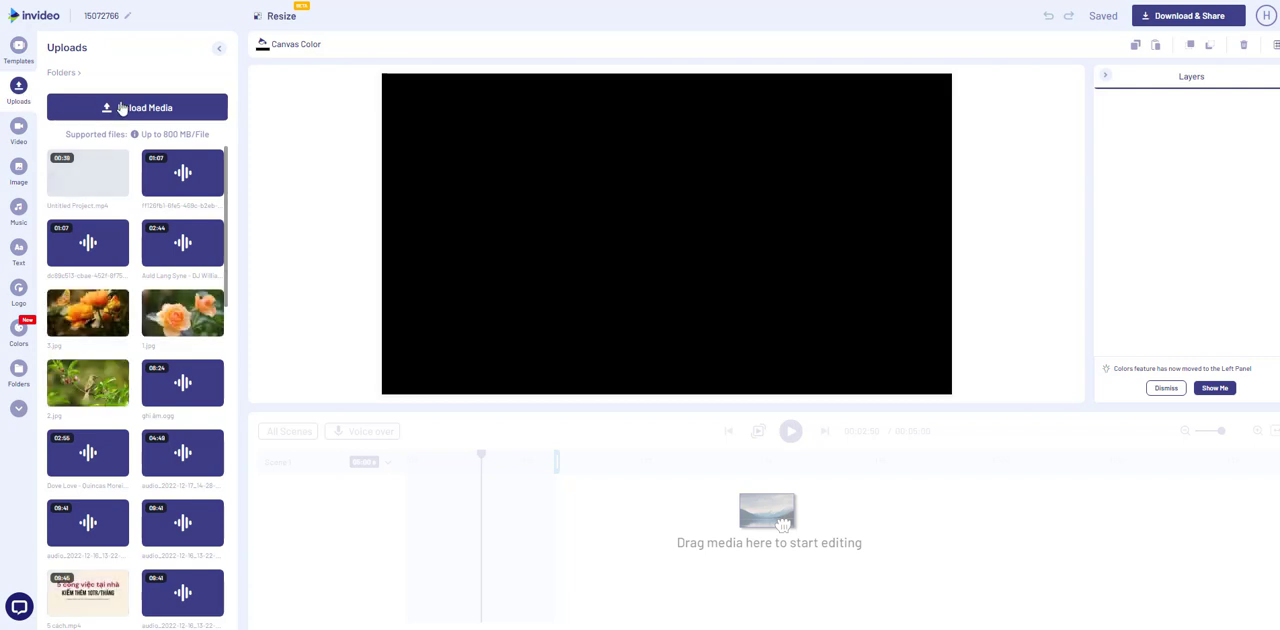
click(122, 108)
click(54, 138)
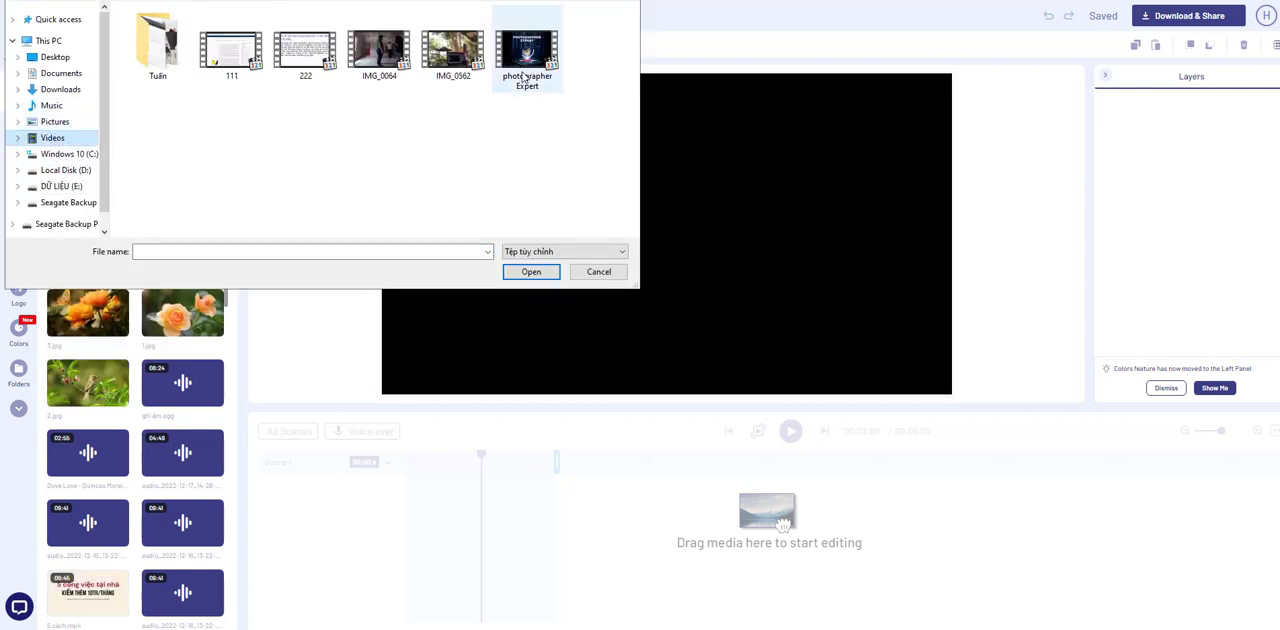
click(525, 83)
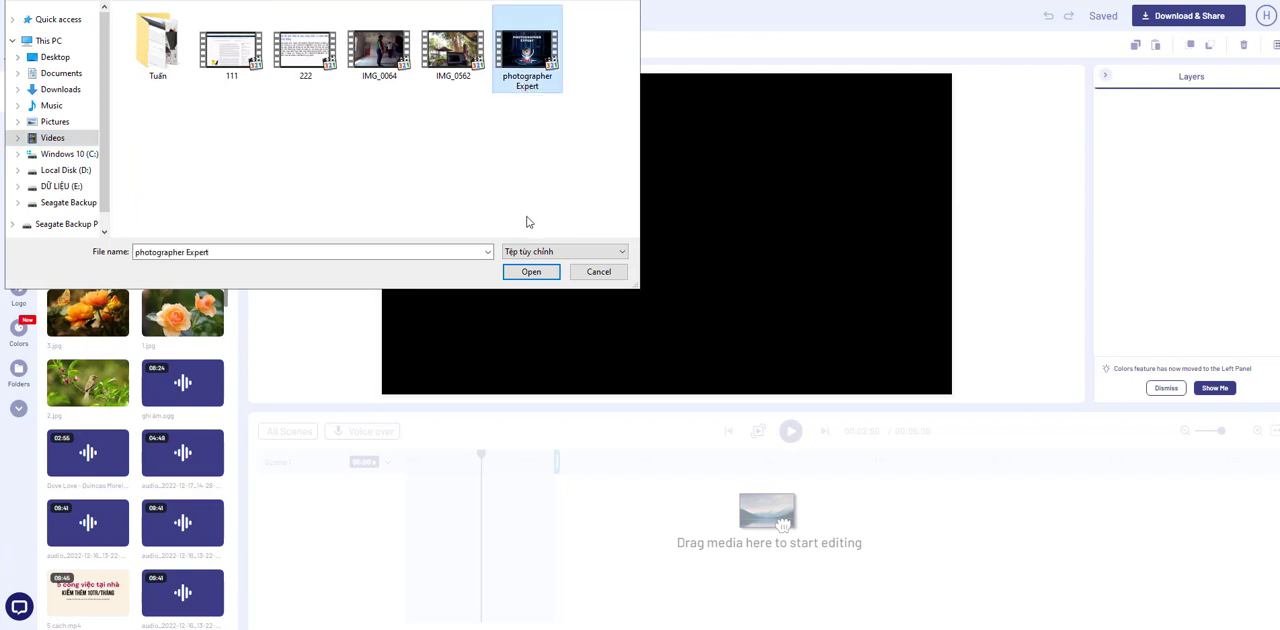
click(546, 273)
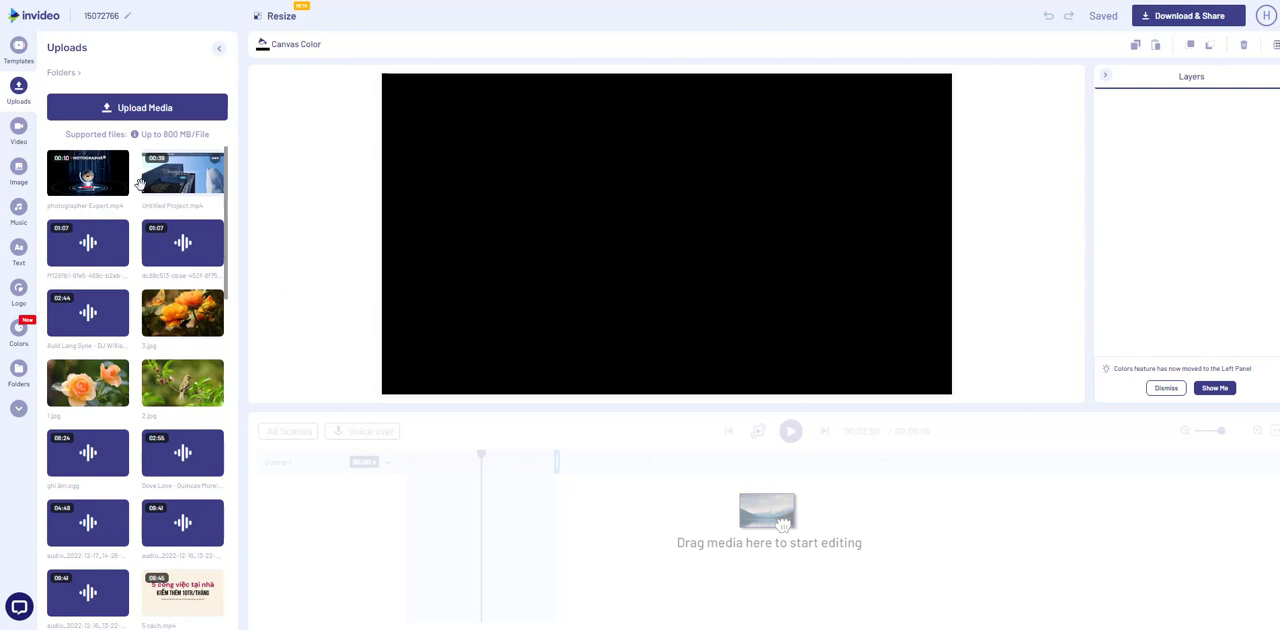
Step: Add the full, untrimmed "photographer Expert" video to the empty scene and remove the logo placeholder
drag(783, 522, 781, 520)
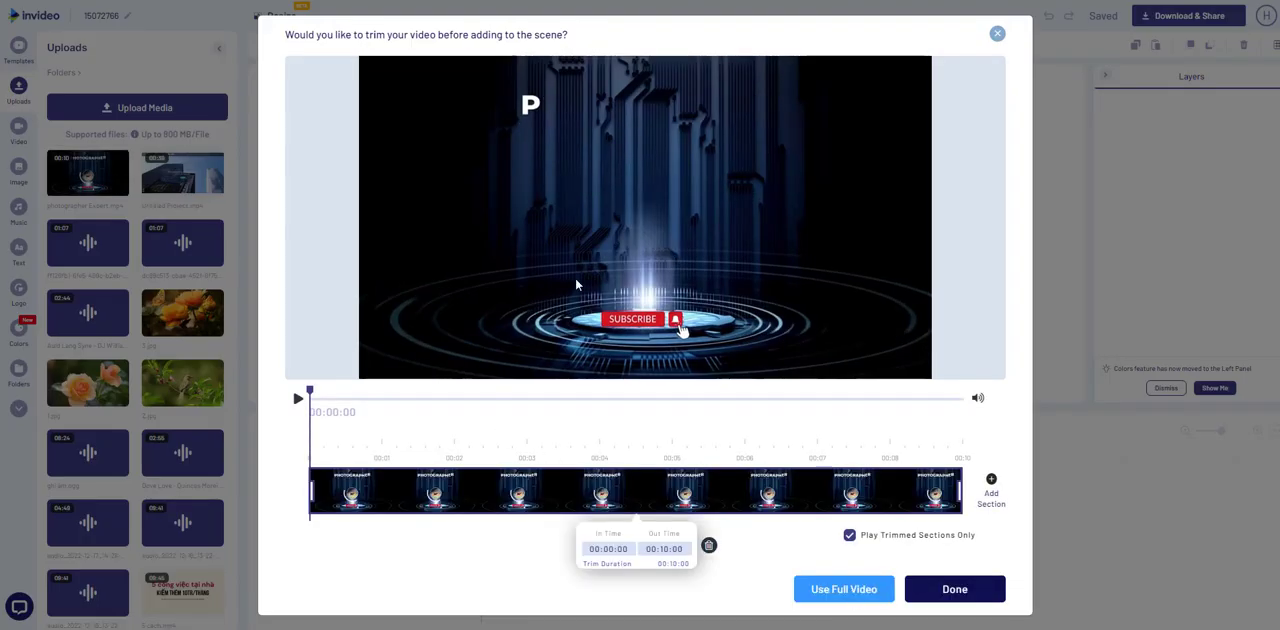
click(850, 594)
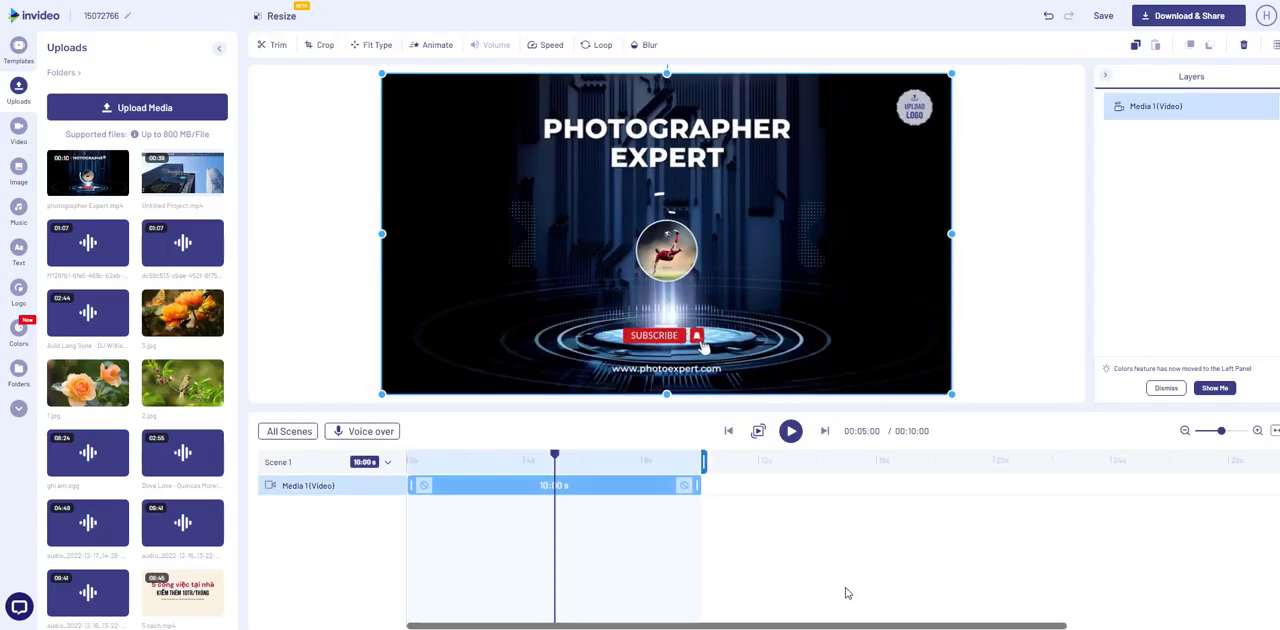
click(930, 90)
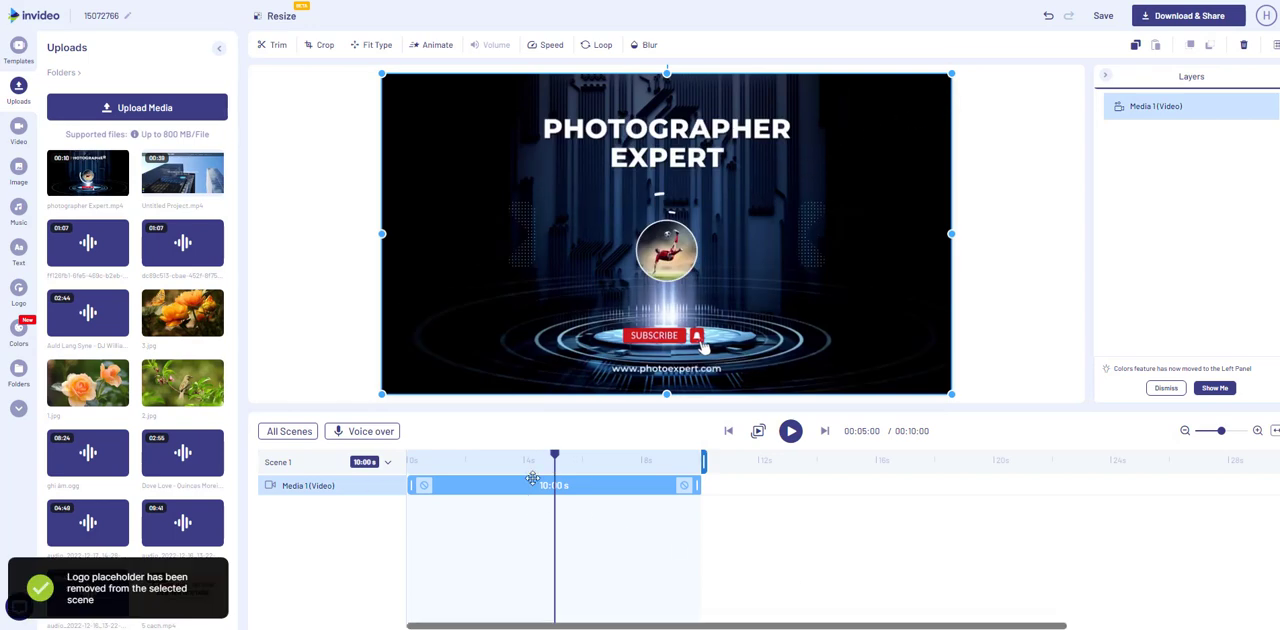
Step: Play the scene from its beginning to check the video, and return the playhead to the start
drag(555, 458, 404, 461)
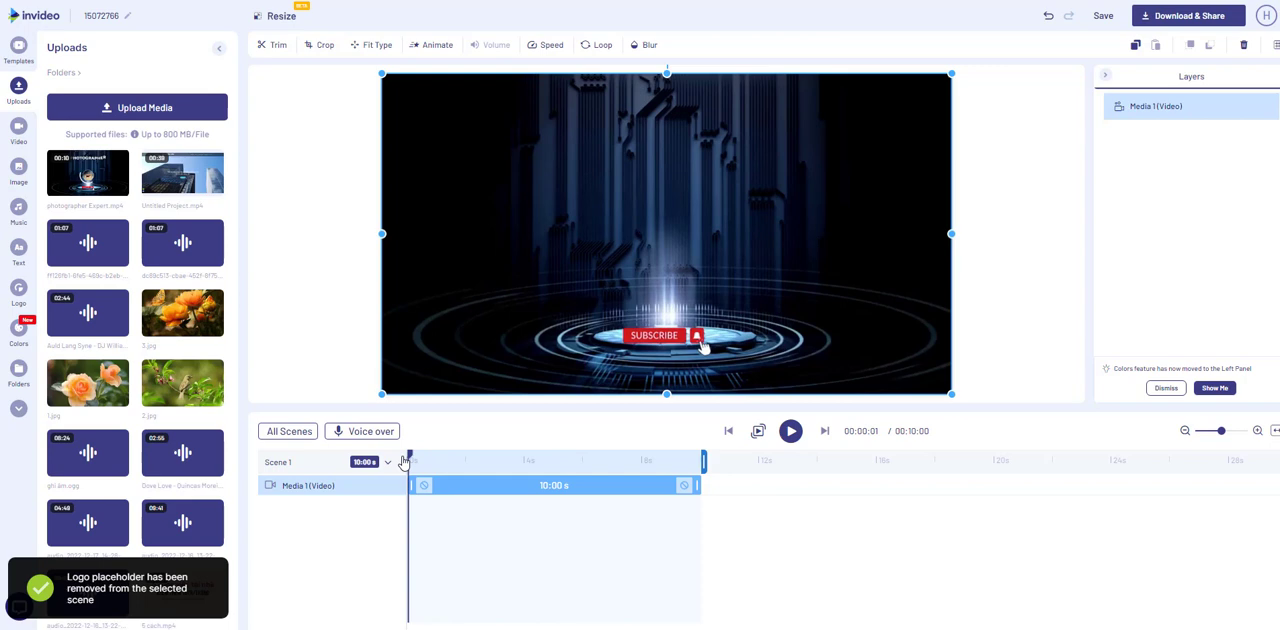
click(790, 431)
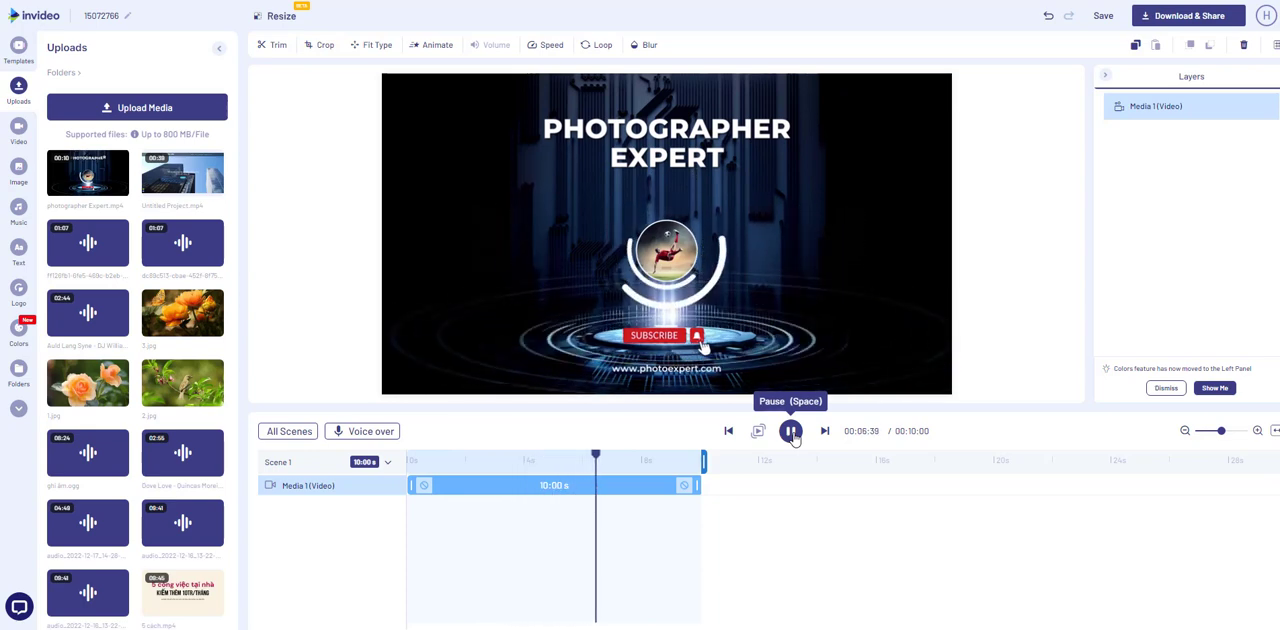
click(790, 434)
drag(600, 460, 405, 470)
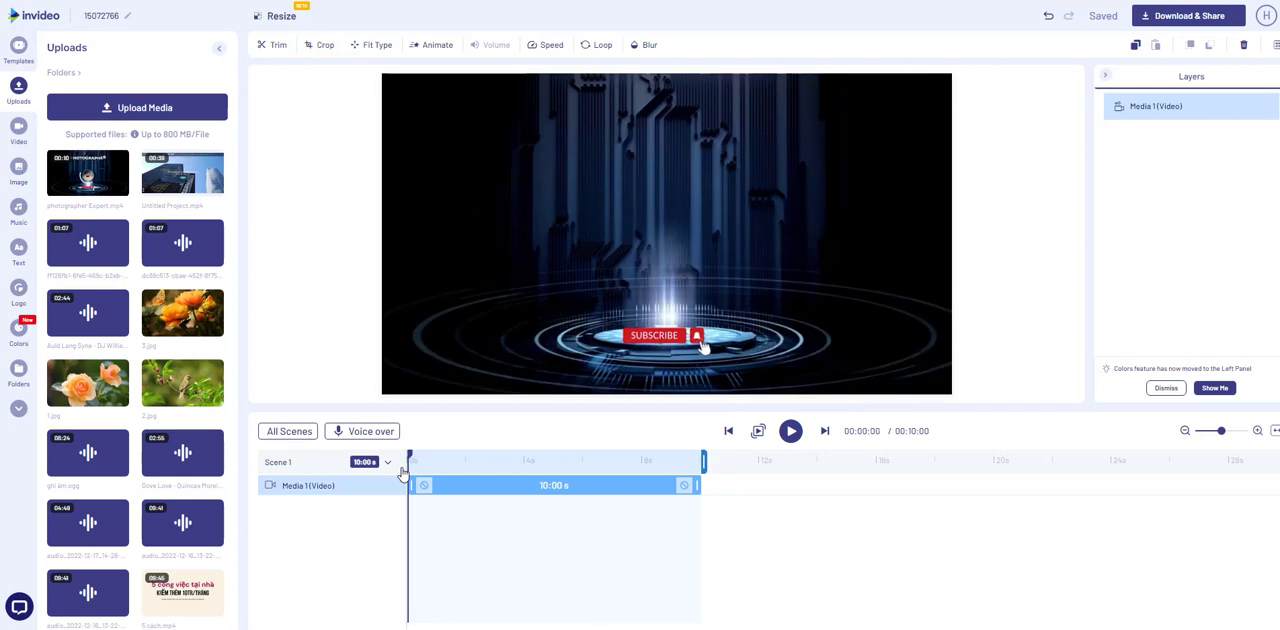
Step: Browse the Rock music, preview "Adrenaline Soul (No Vocals)", add it to the video and play the scene with it
click(18, 210)
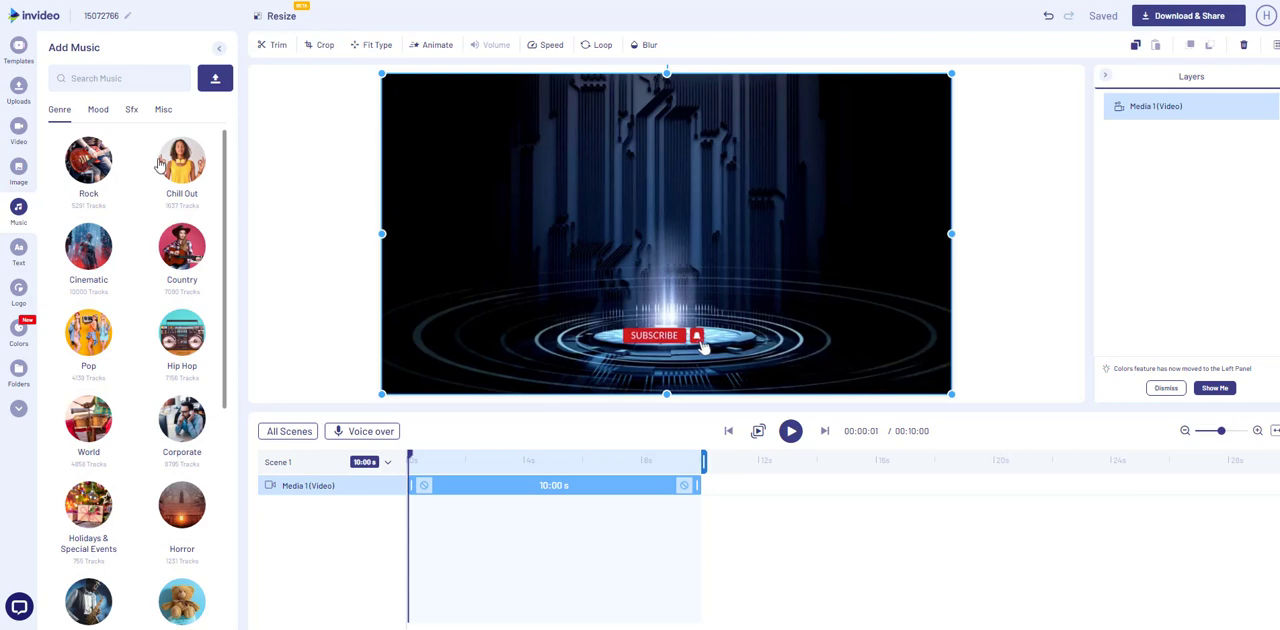
scroll(150, 443, down, 1)
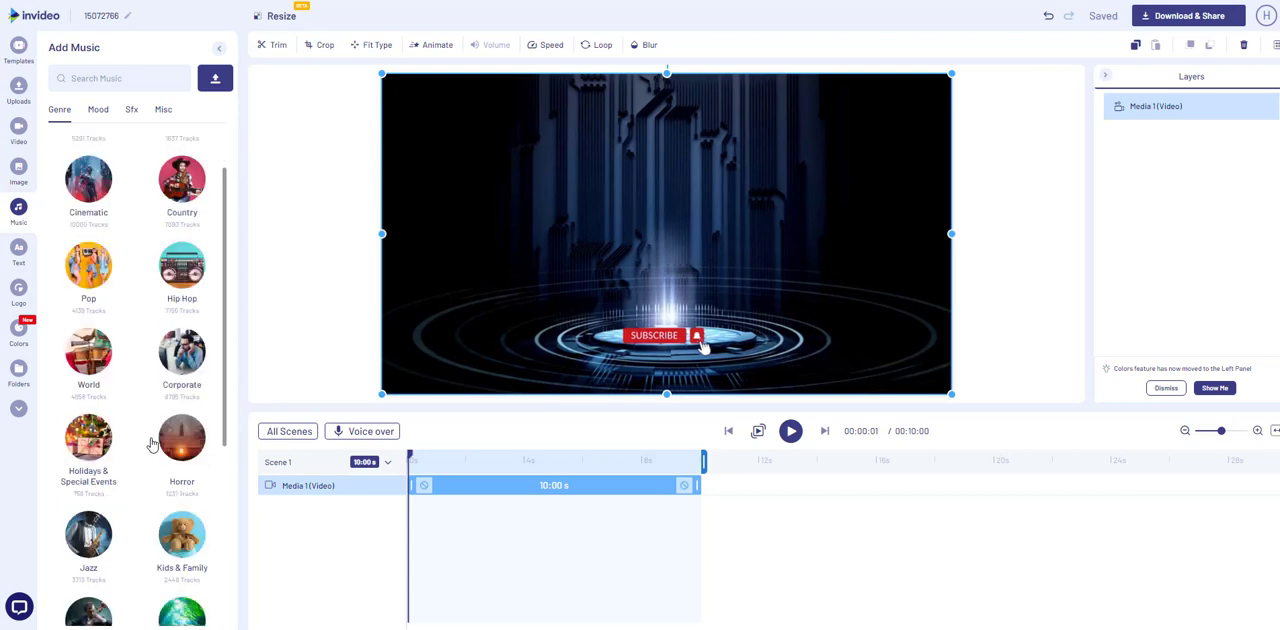
scroll(150, 443, up, 1)
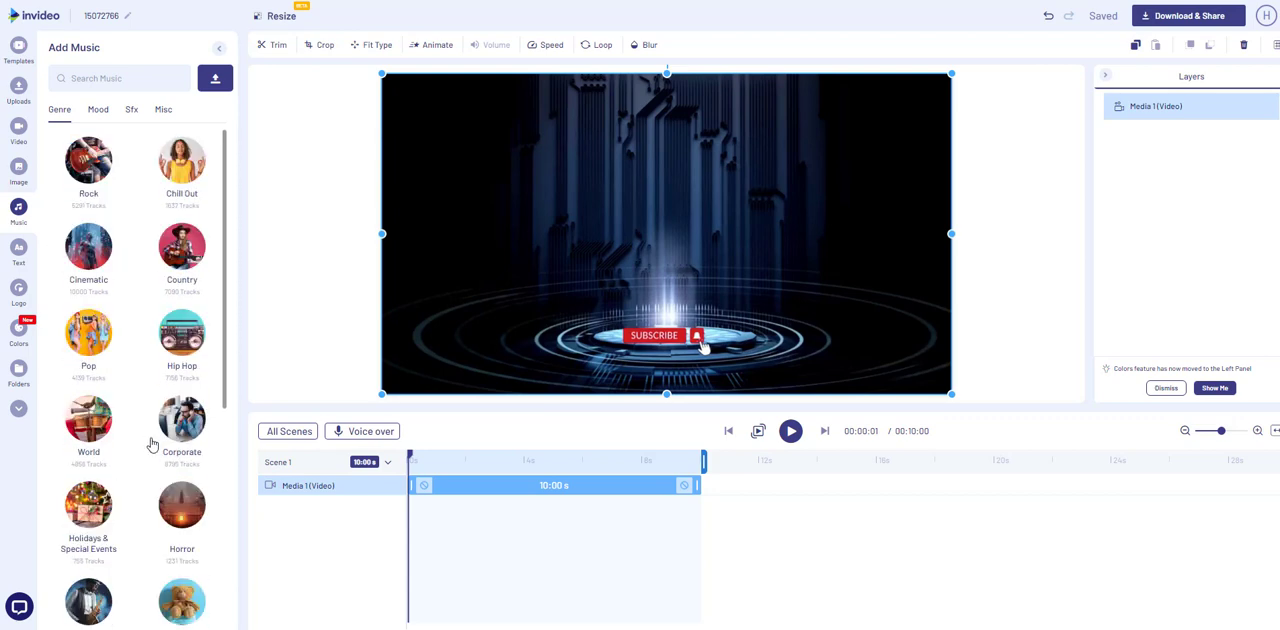
click(89, 183)
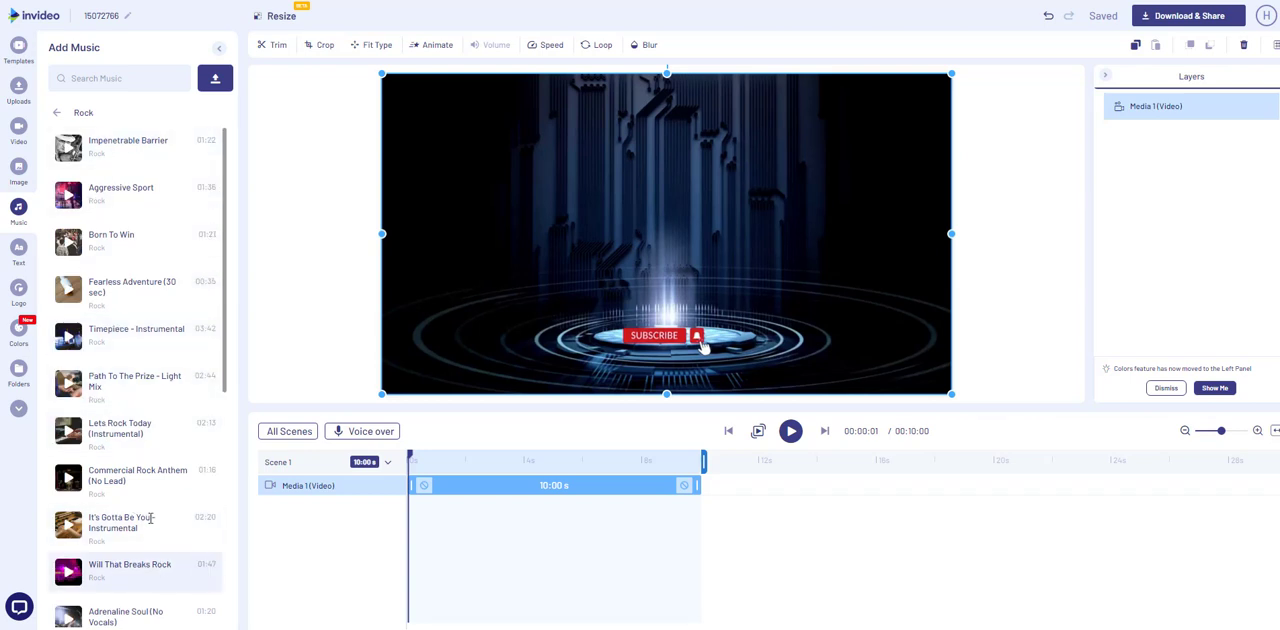
scroll(160, 585, down, 1)
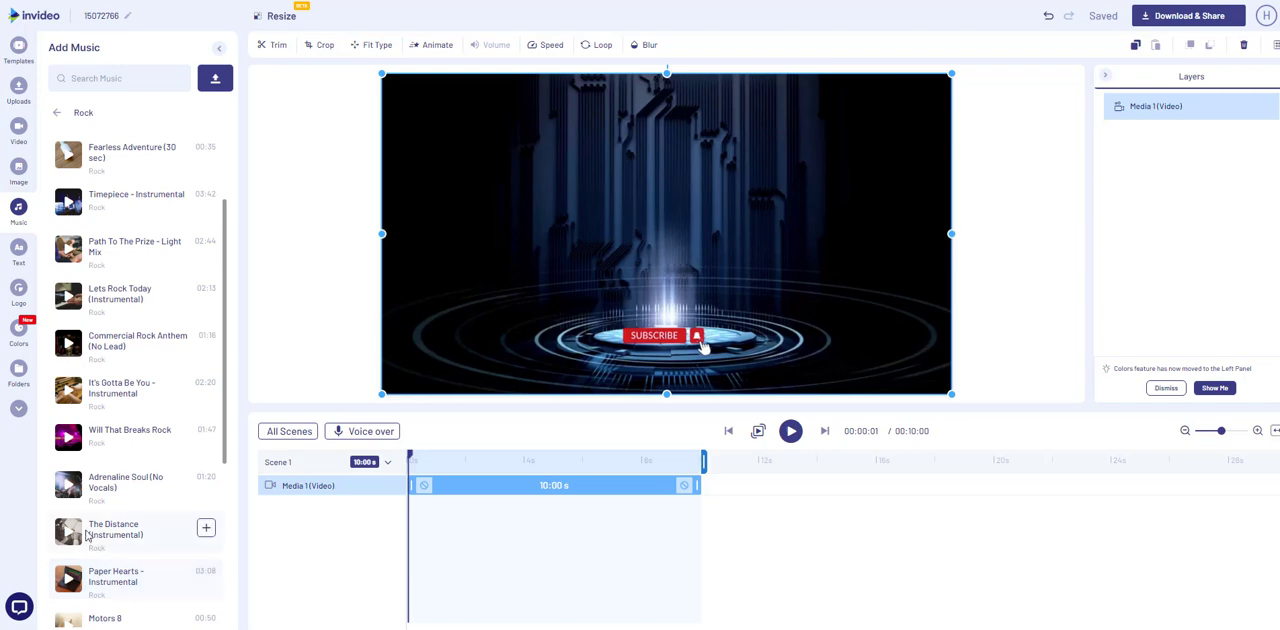
click(68, 485)
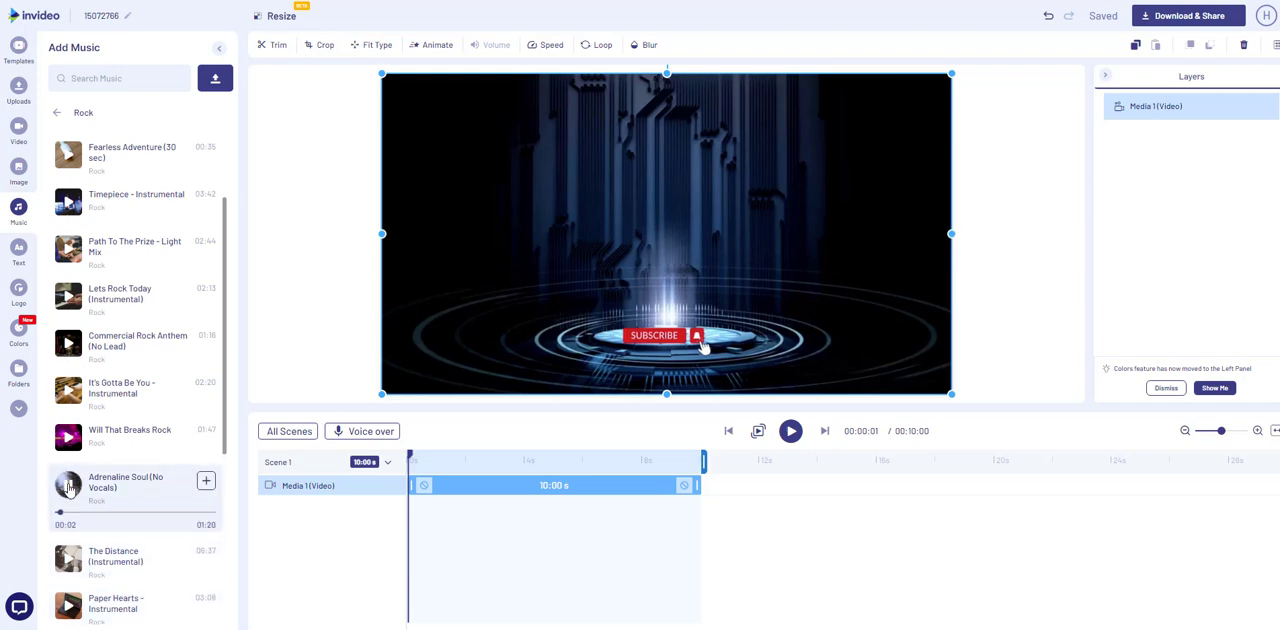
click(68, 485)
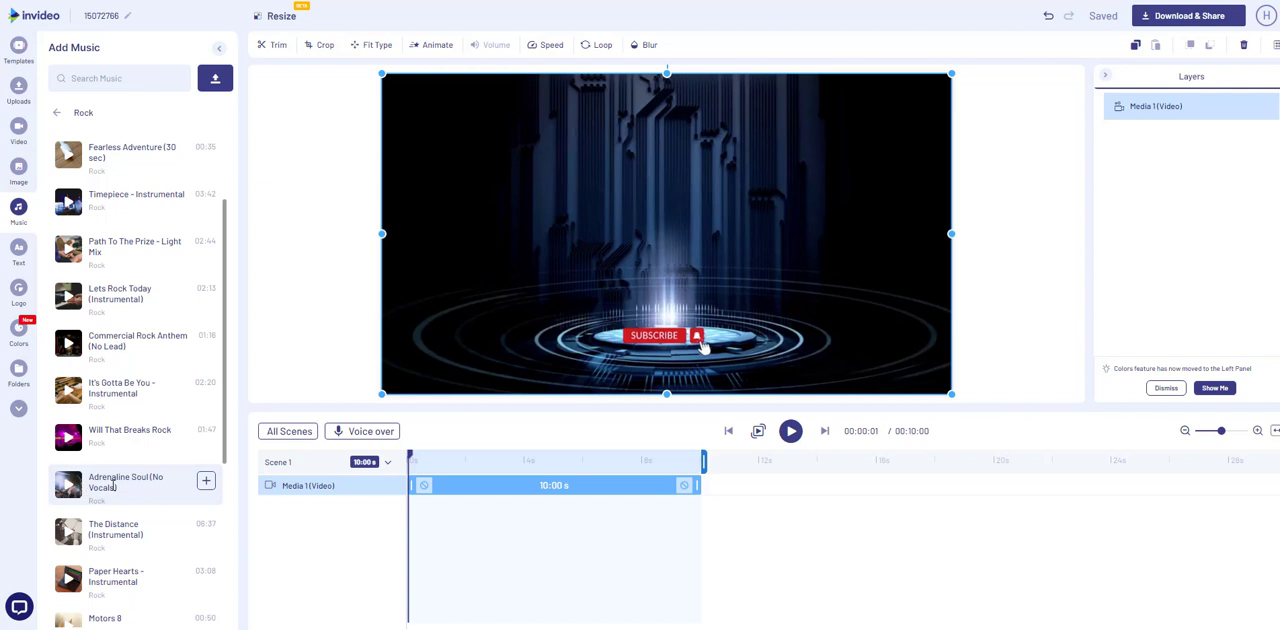
click(206, 484)
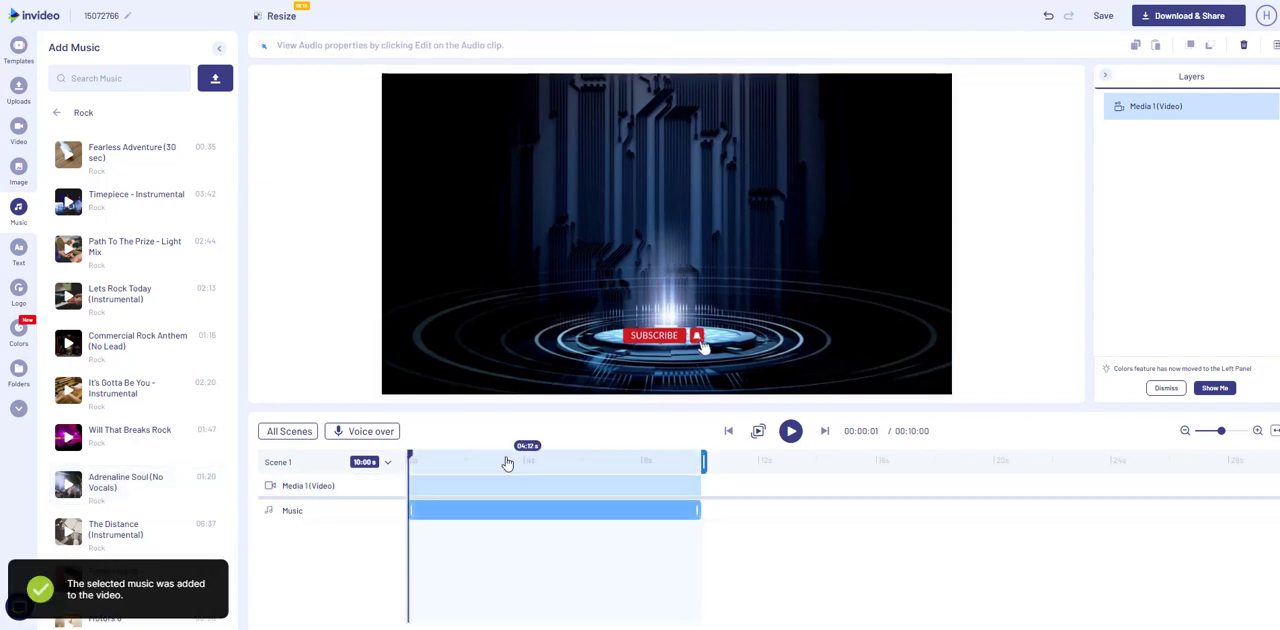
click(791, 432)
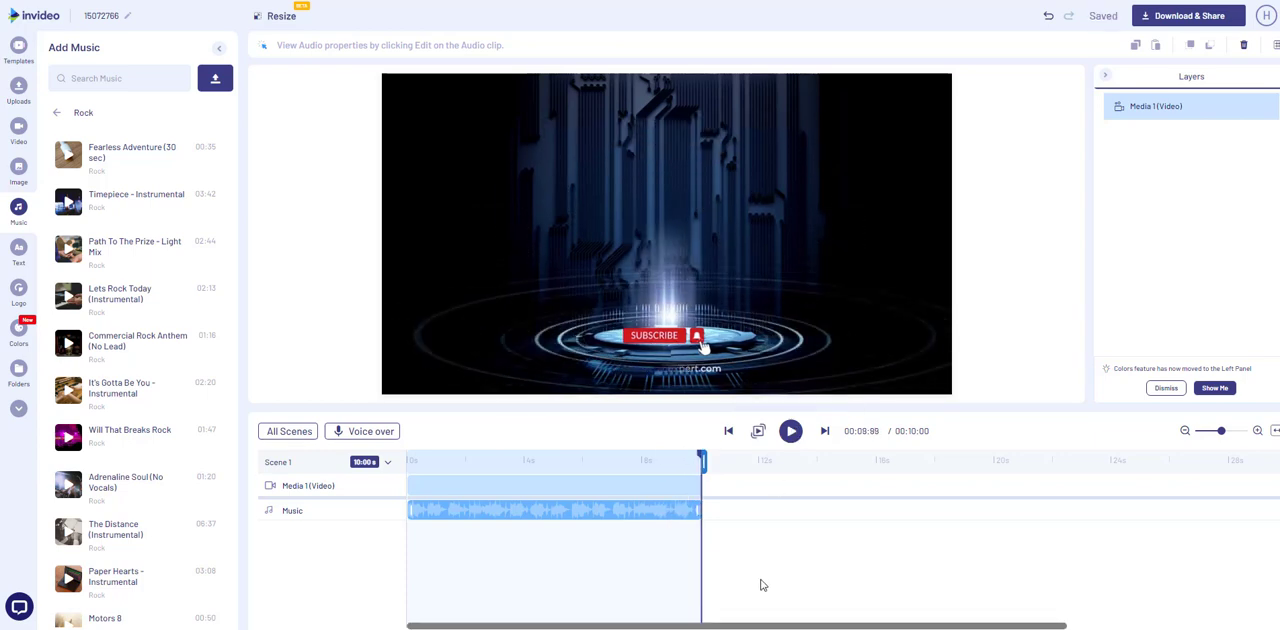
Step: Export the video at 1080p and open its project to view the rendering
click(1183, 20)
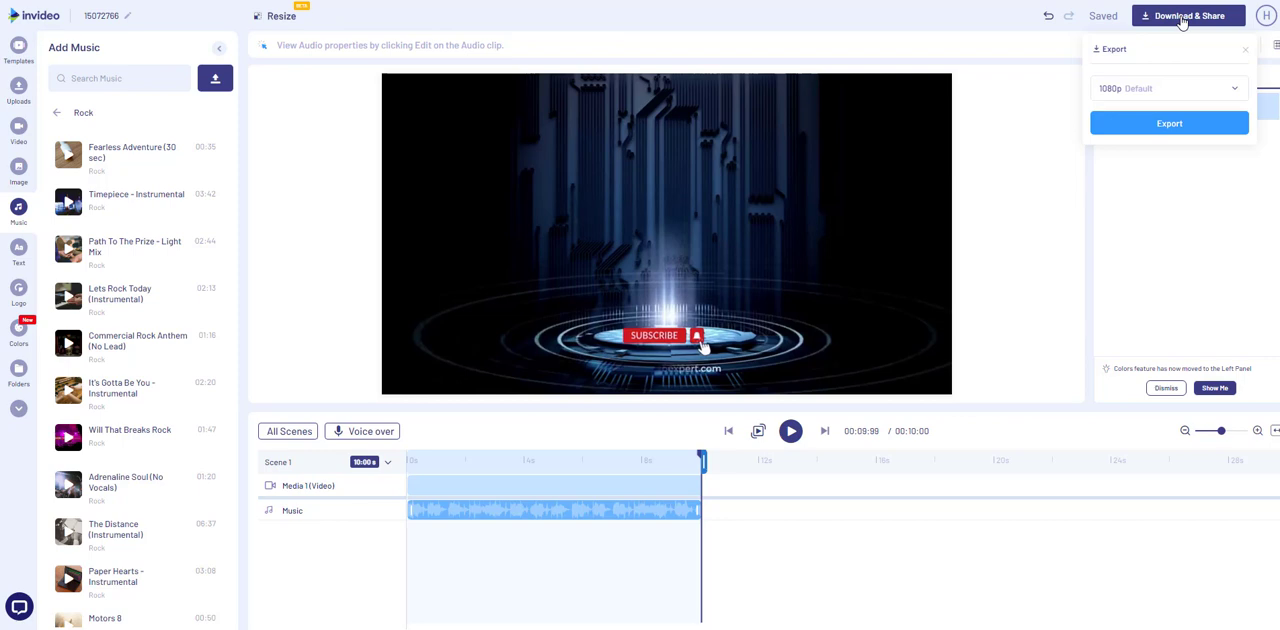
click(1209, 132)
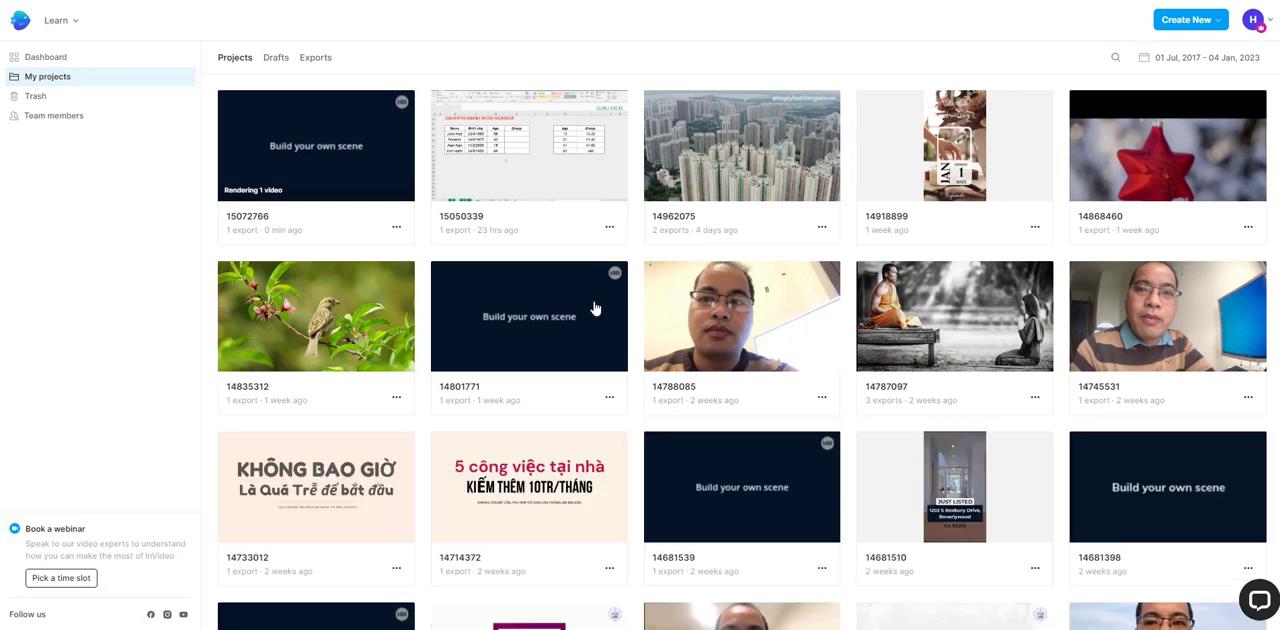
click(346, 182)
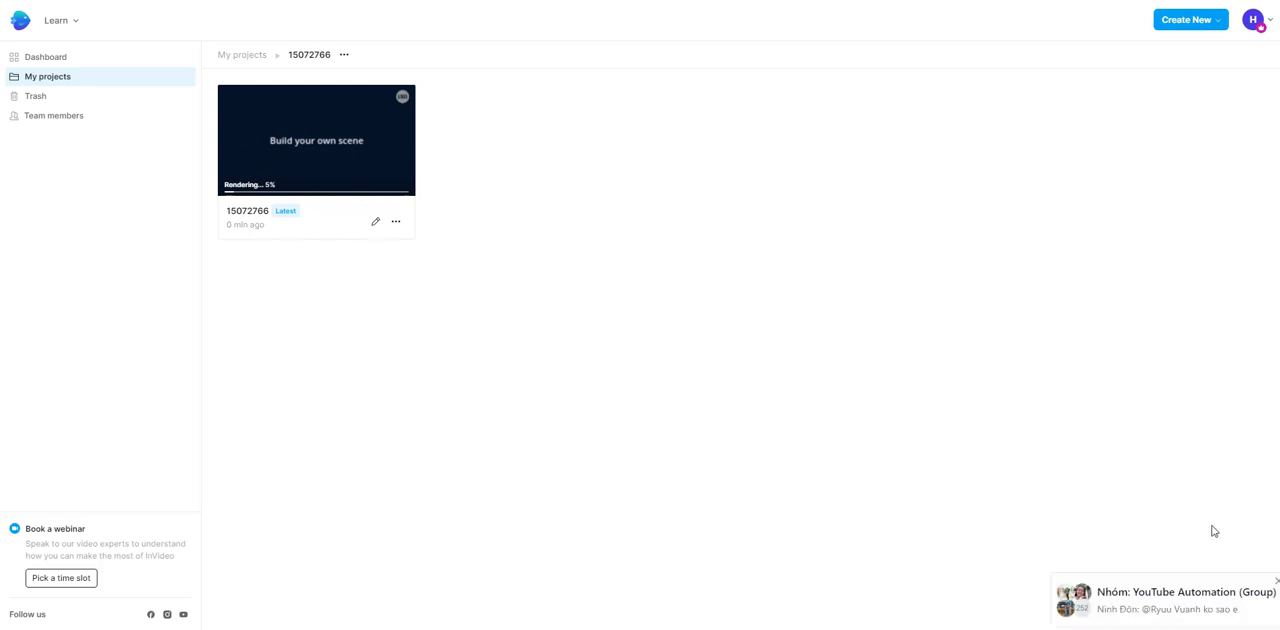
click(1278, 581)
click(1277, 583)
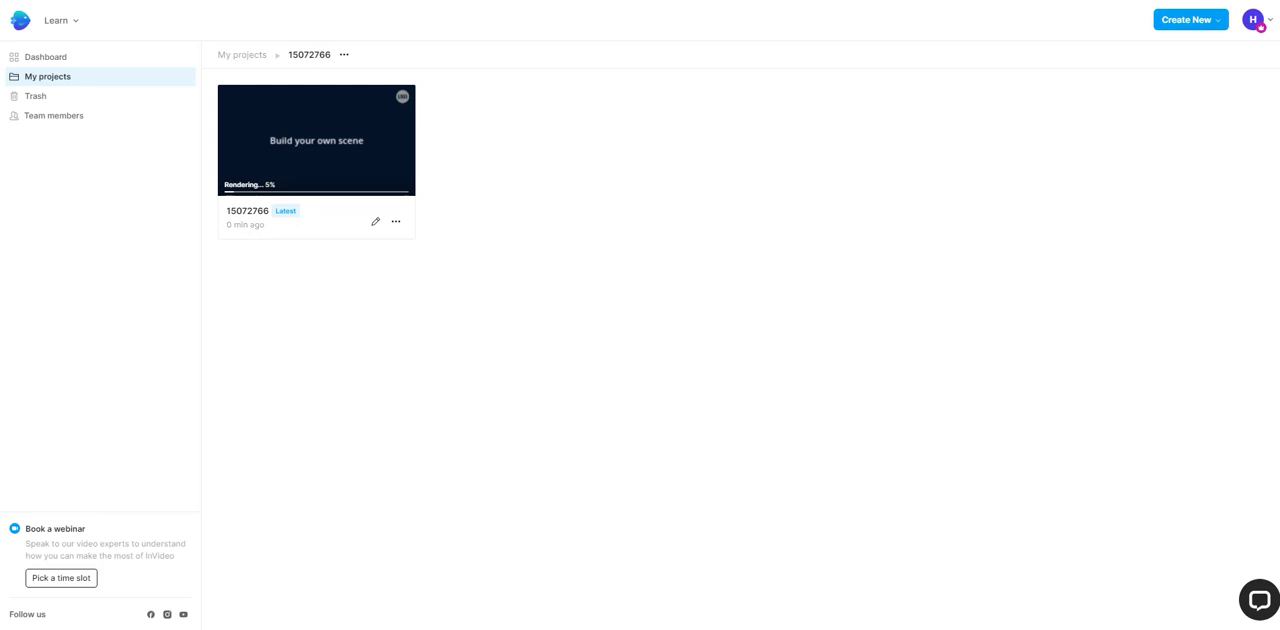
click(1085, 628)
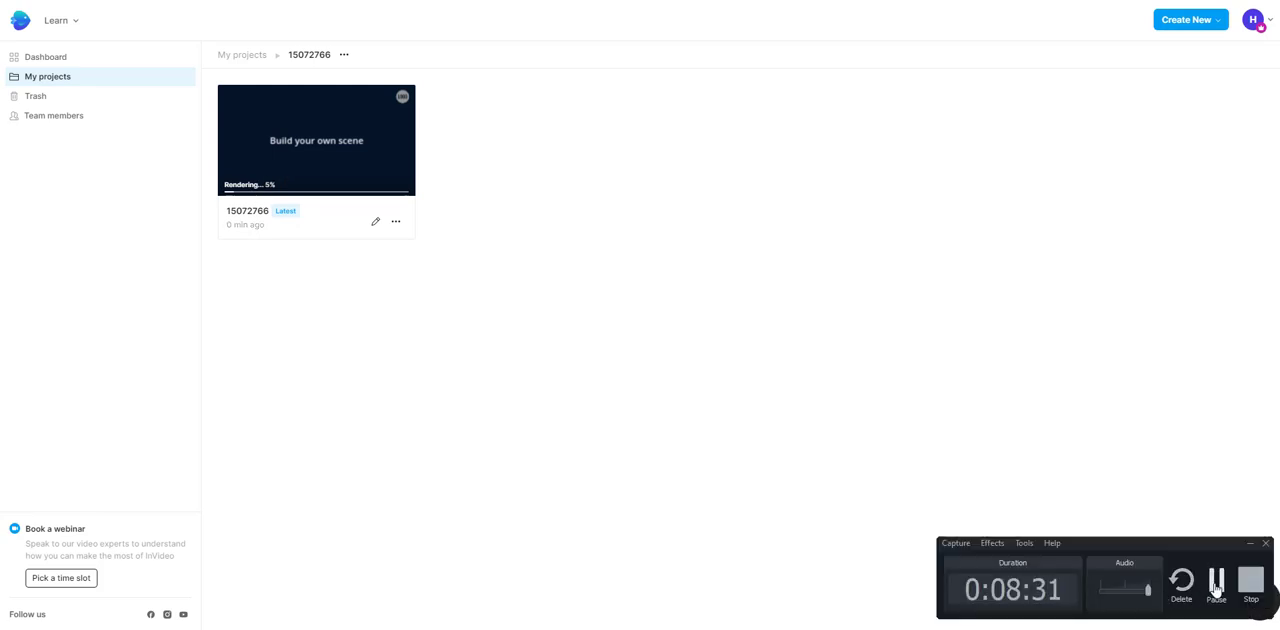
Step: Open the preview of the rendering video, watch it once it has been exported, and pause the playback
click(317, 152)
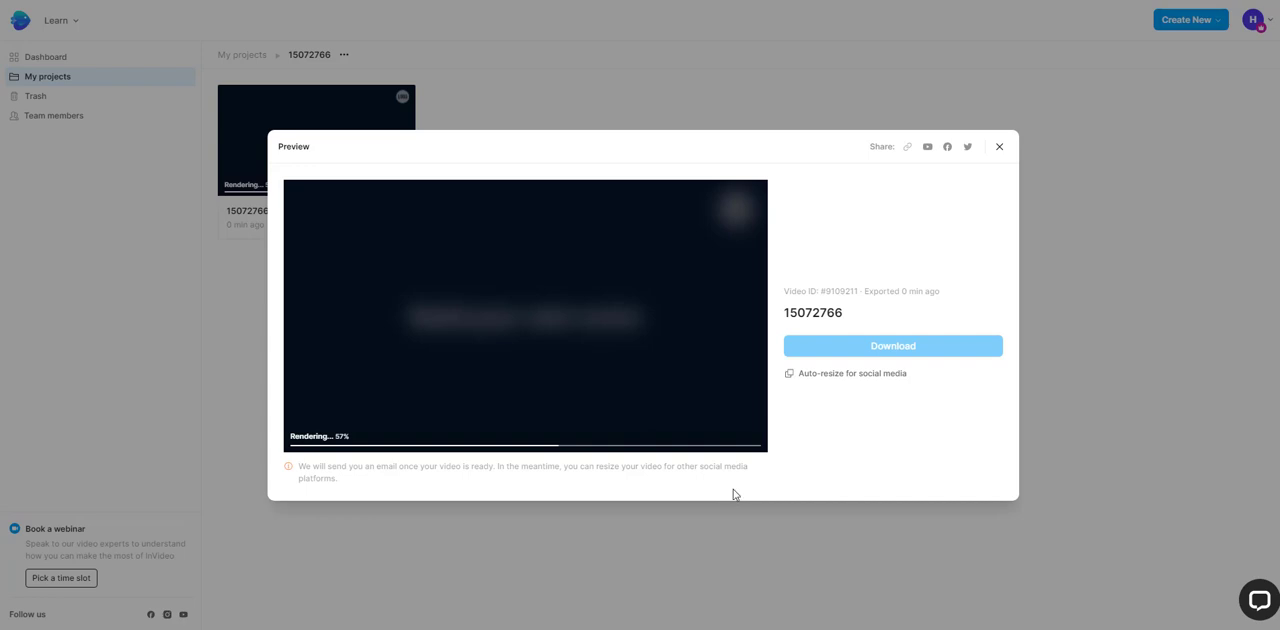
mouse_move(673, 620)
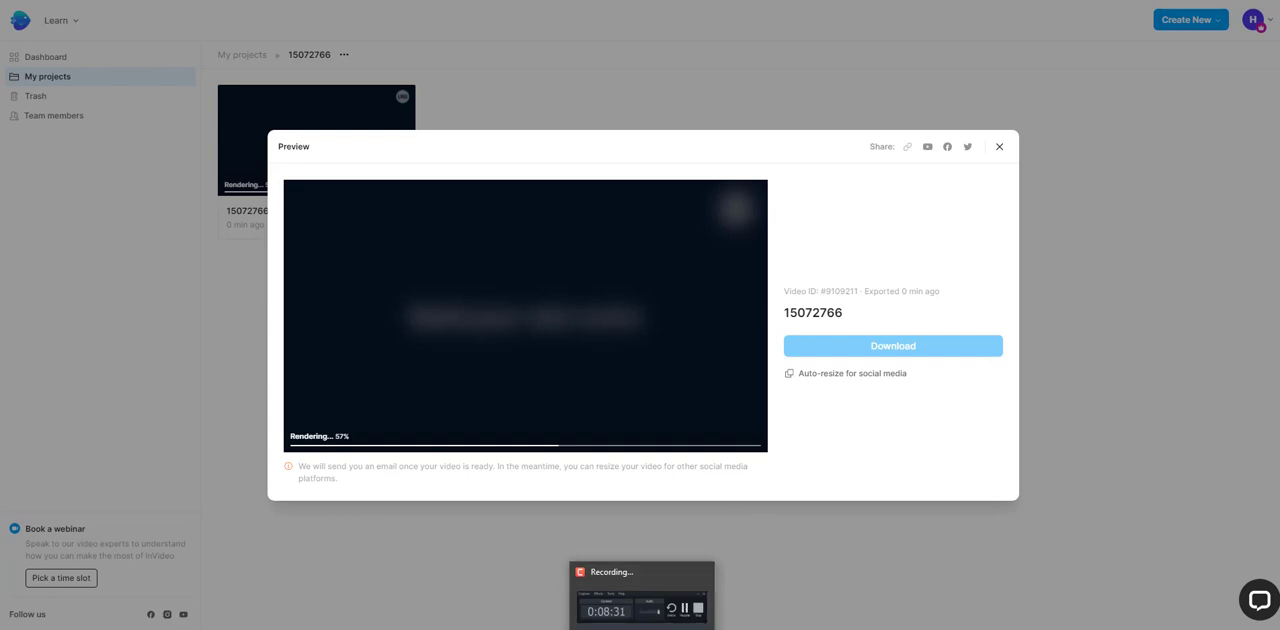
click(684, 612)
click(1218, 585)
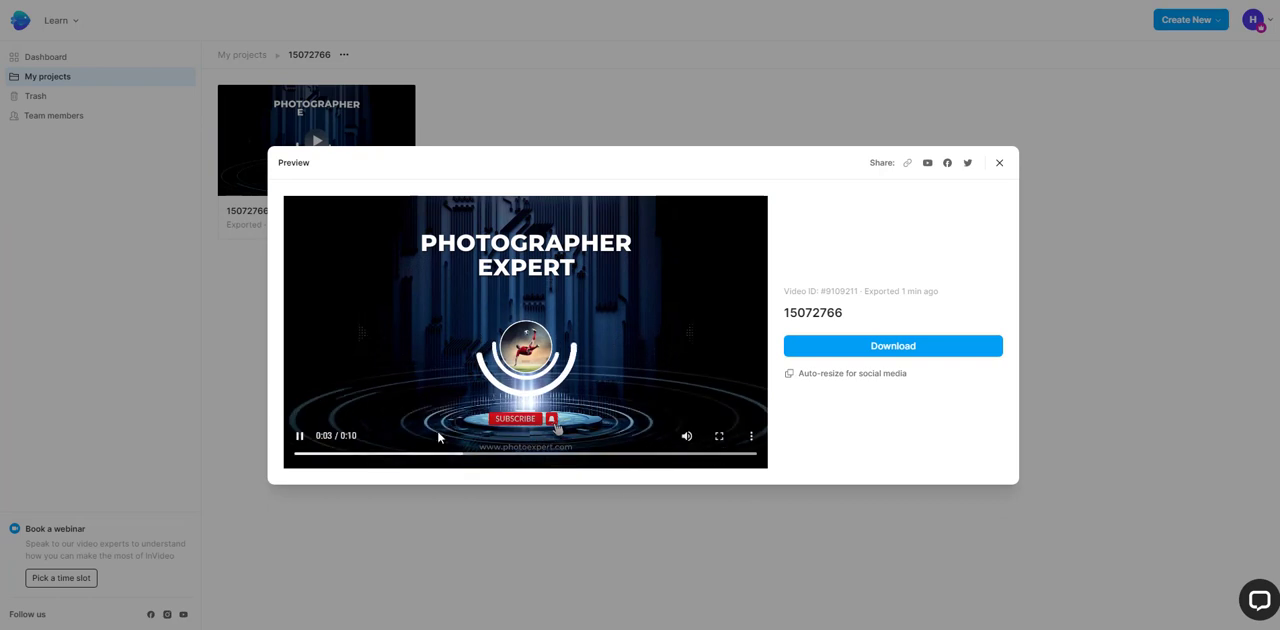
click(301, 440)
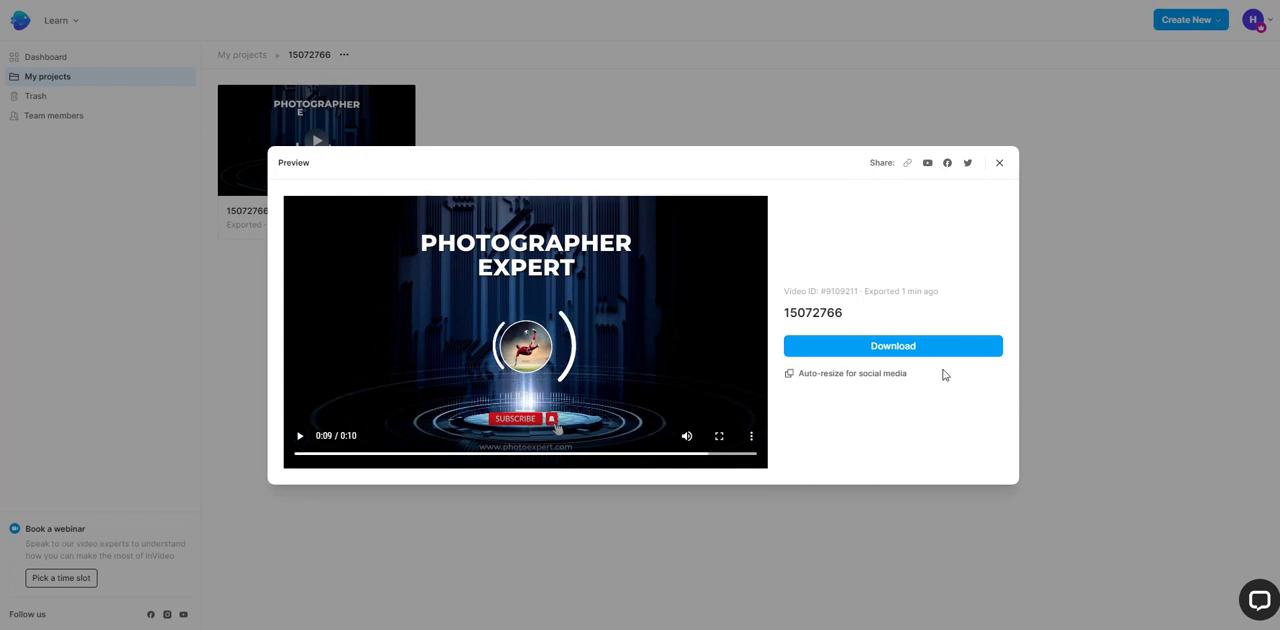
Step: Download the exported video and show the downloaded MP4 file in its folder
click(895, 348)
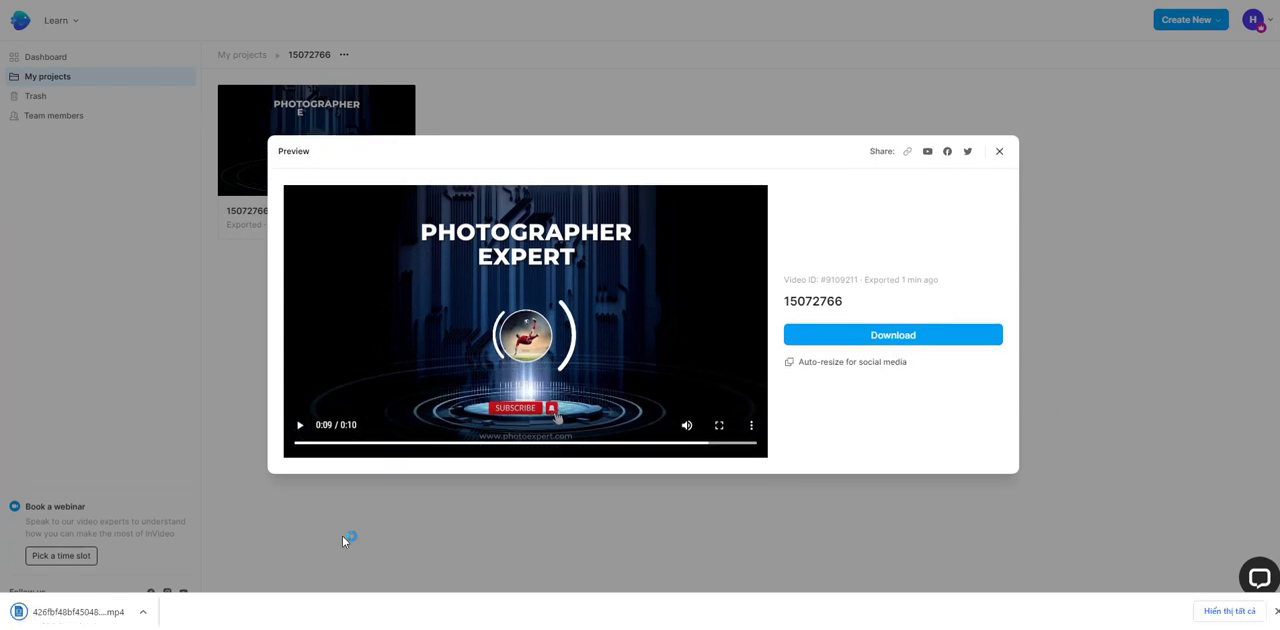
click(144, 612)
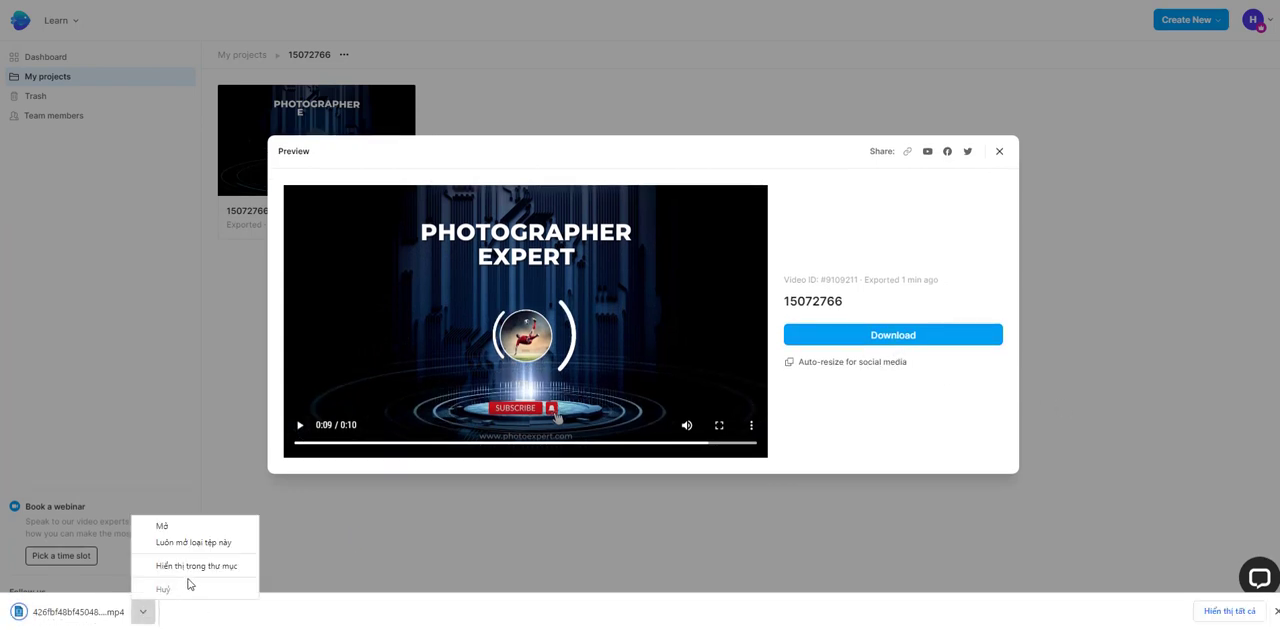
click(193, 567)
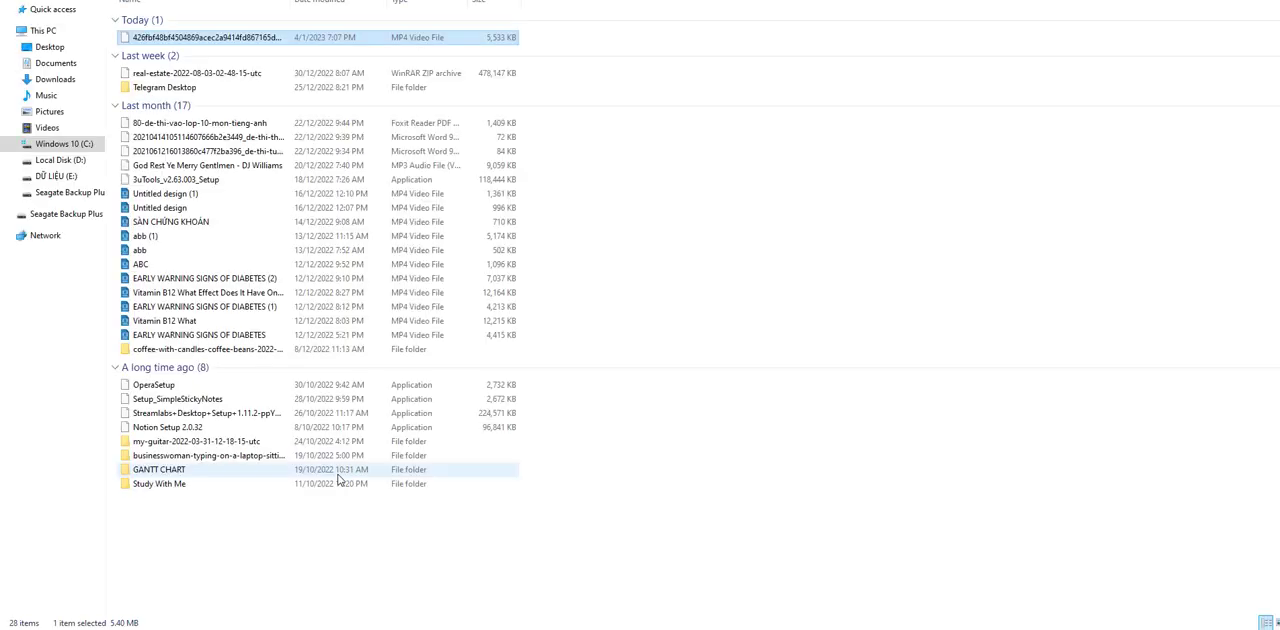
Step: Play the downloaded MP4 video to check it, and close the player and the folder window
double_click(213, 40)
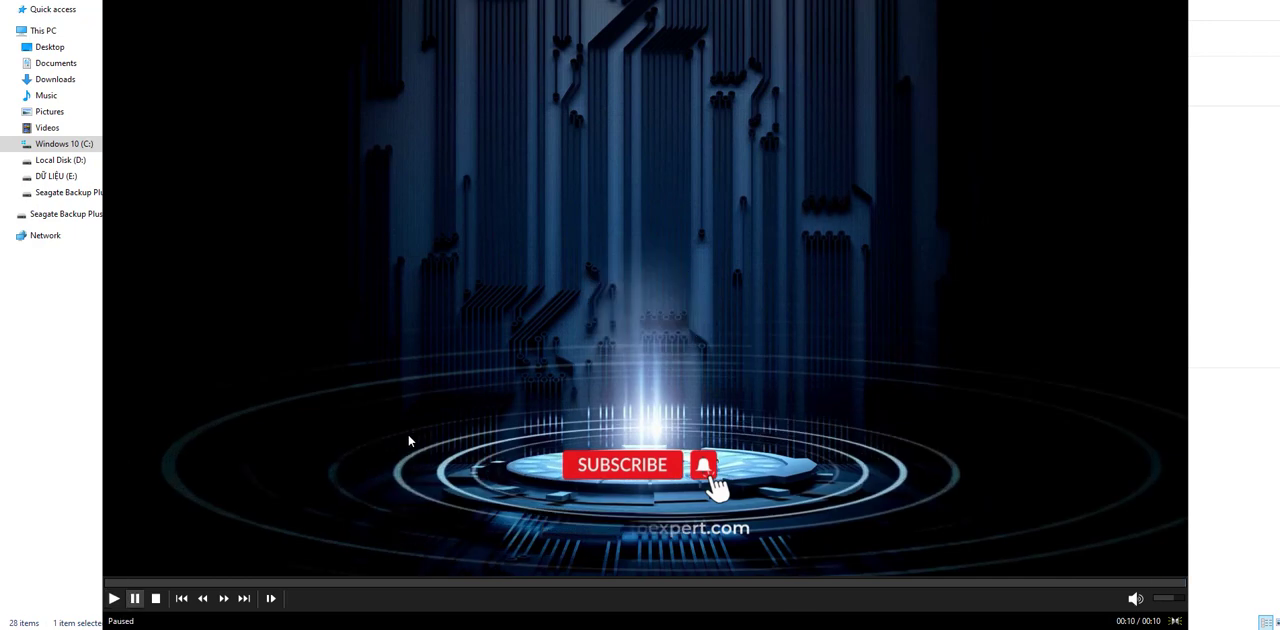
key(alt+F4)
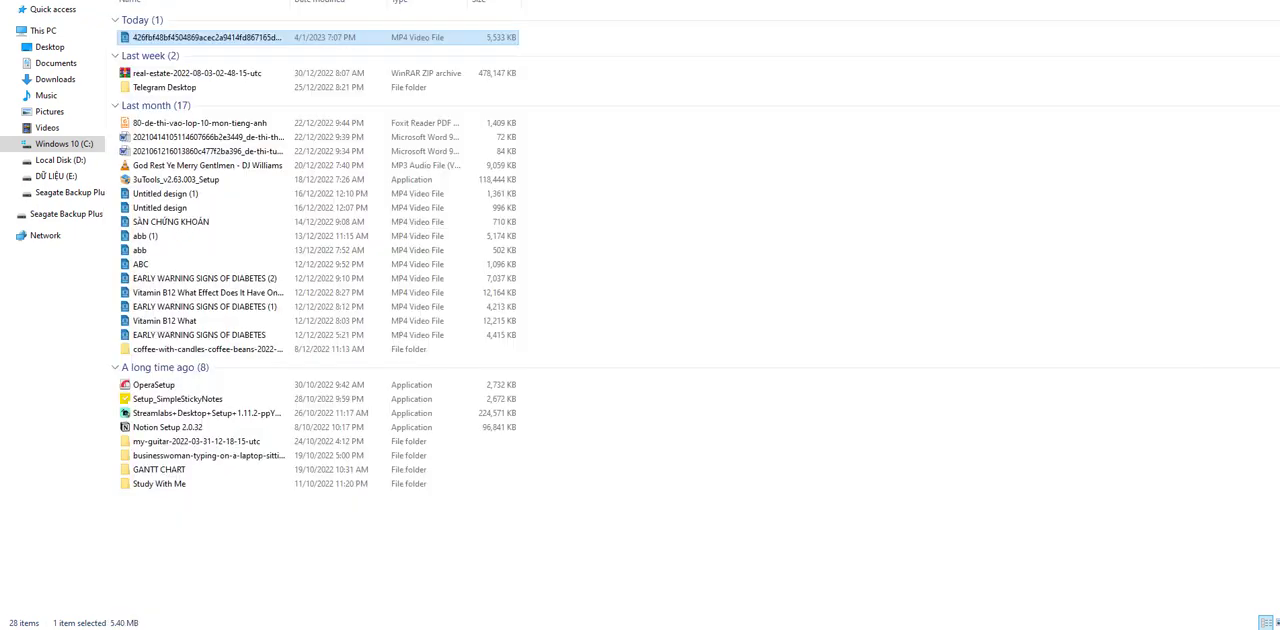
key(alt+F4)
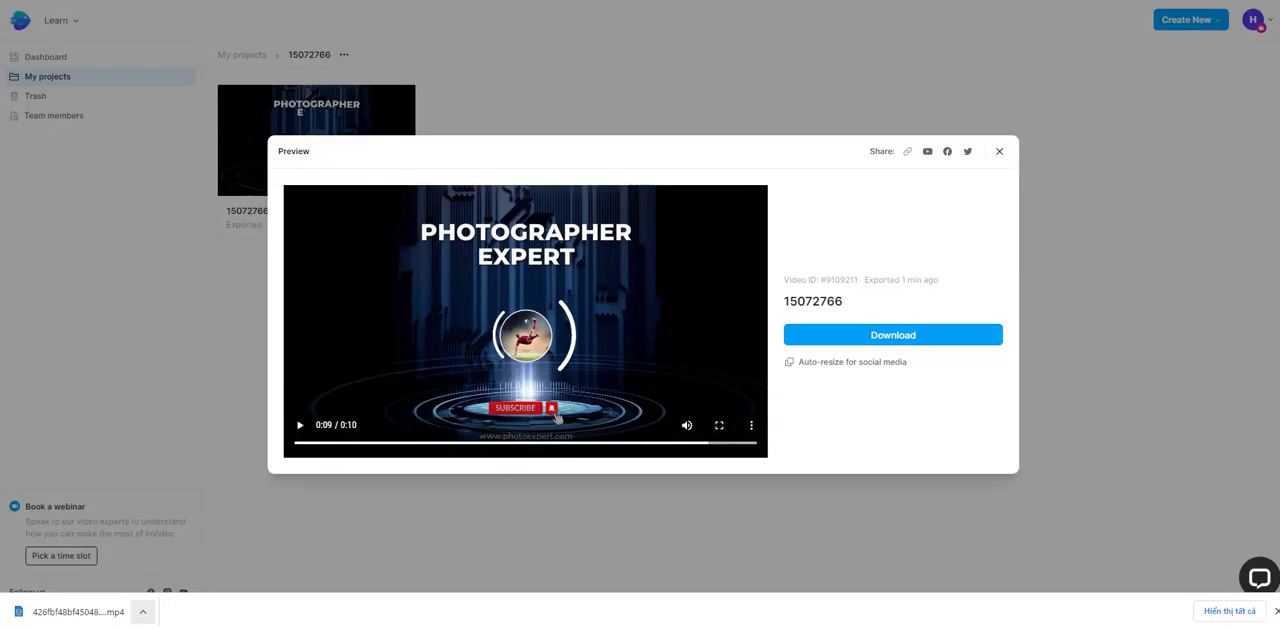